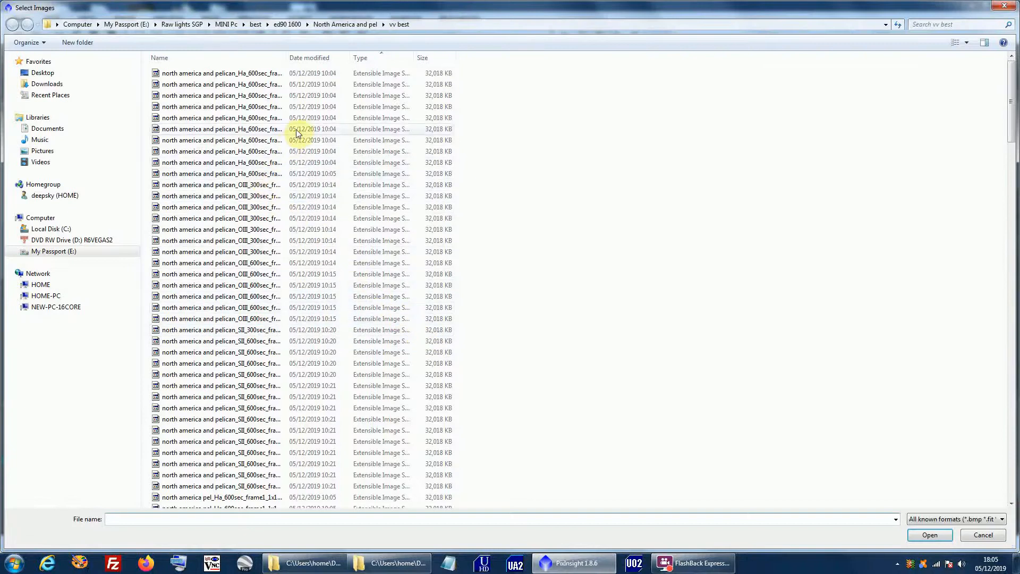
Step: Sort the image files by modification date, newest first, and select the six newest SII 600sec frames
left_click(324, 58)
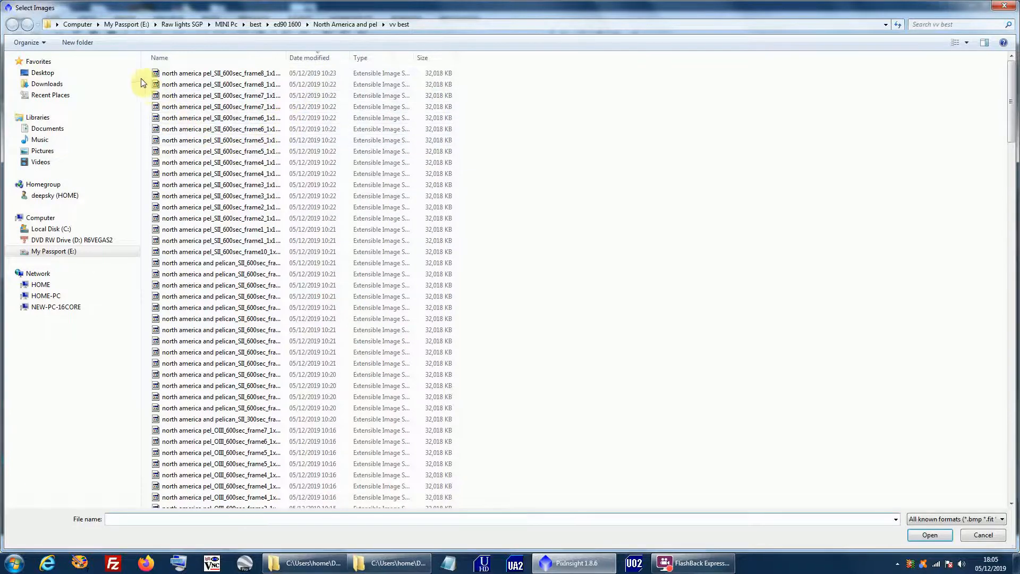
left_click_drag(148, 71, 186, 130)
scroll(183, 136, "down", 2)
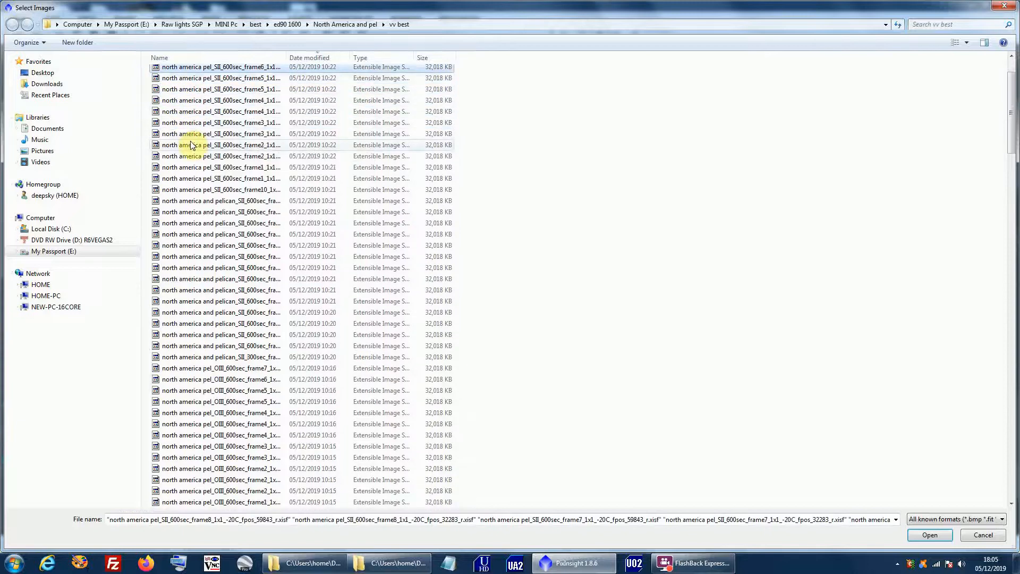
left_click(166, 200, "ctrl")
left_click(168, 212, "ctrl")
left_click(167, 223, "ctrl")
left_click(166, 234, "ctrl")
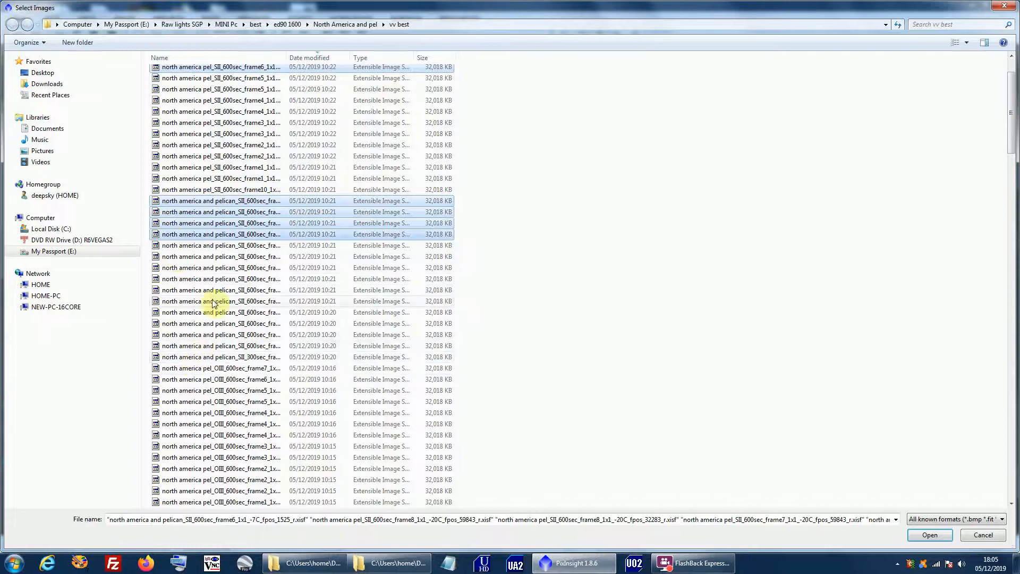
scroll(209, 207, "up", 2)
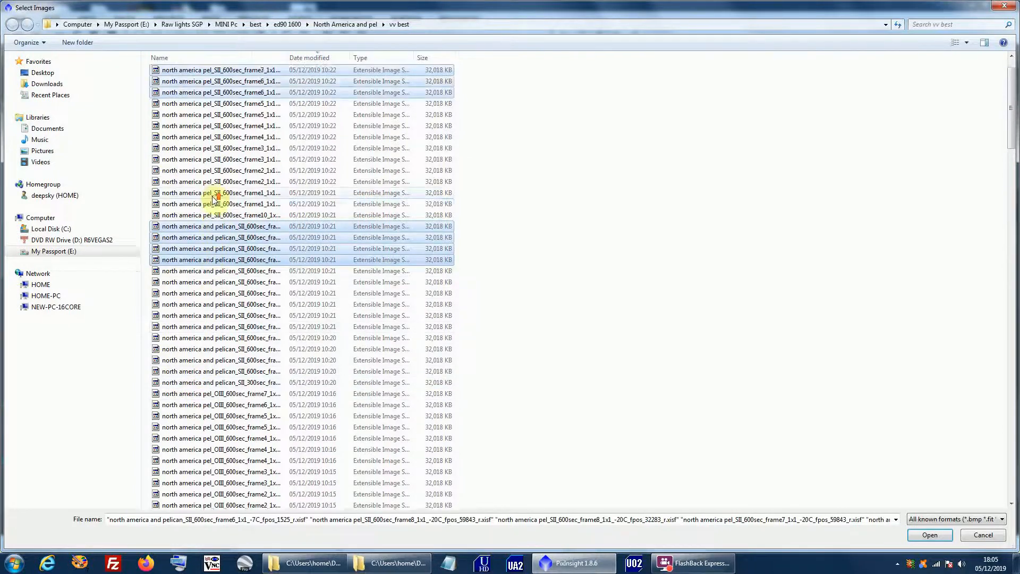
left_click(211, 262, "ctrl")
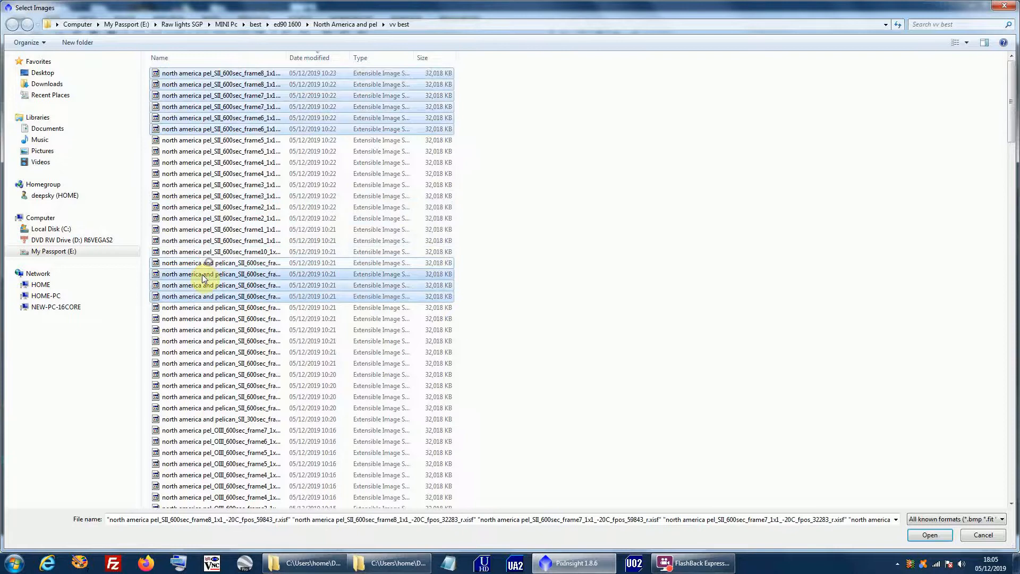
left_click(203, 275, "ctrl")
left_click(203, 285, "ctrl")
left_click(205, 295, "ctrl")
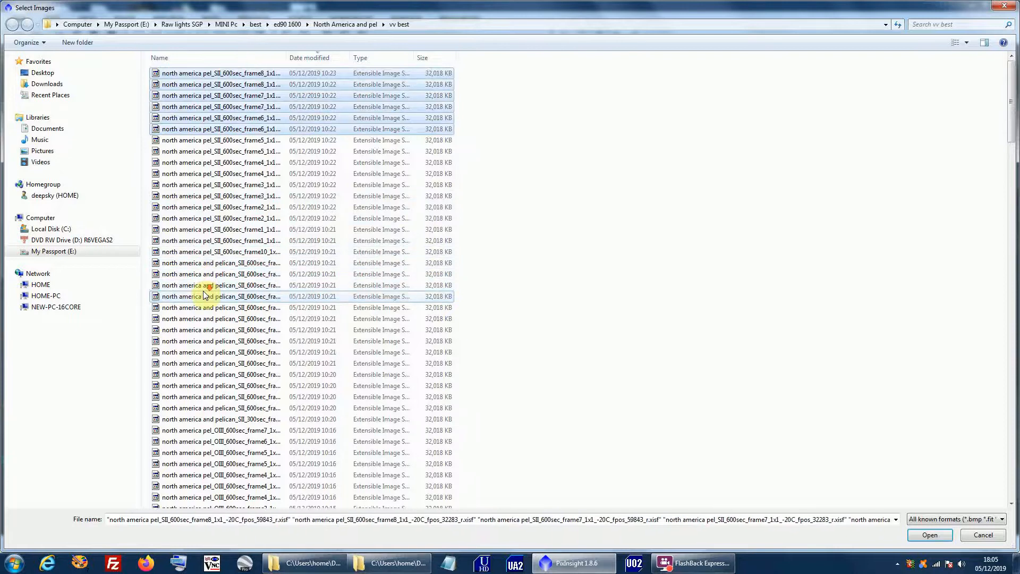
Step: Add the four newest north america pel_OIII_600sec frames, frame7 through both frame5 files, to the file selection
scroll(205, 295, "down", 2)
scroll(205, 294, "up", 2)
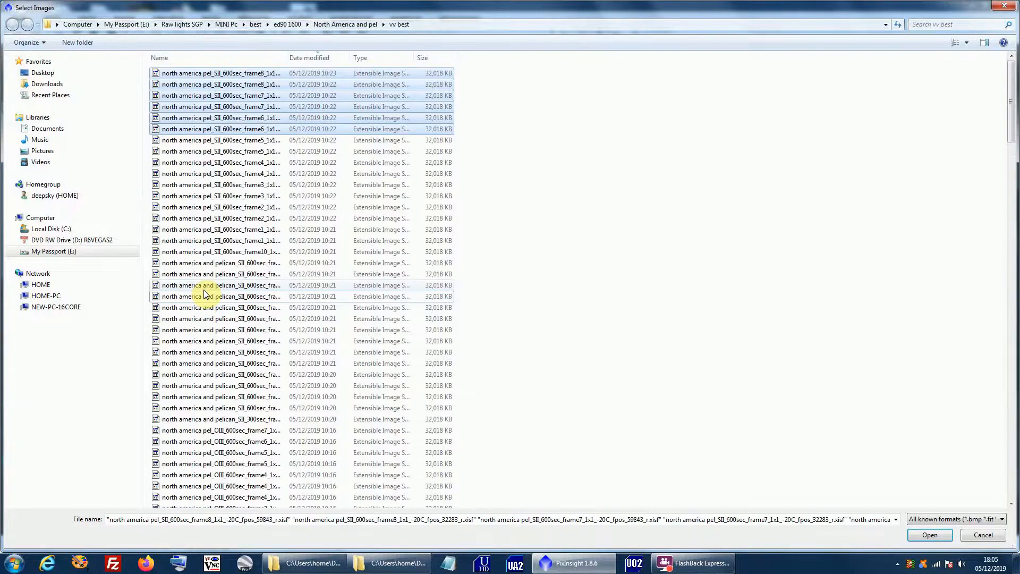
scroll(210, 281, "down", 2)
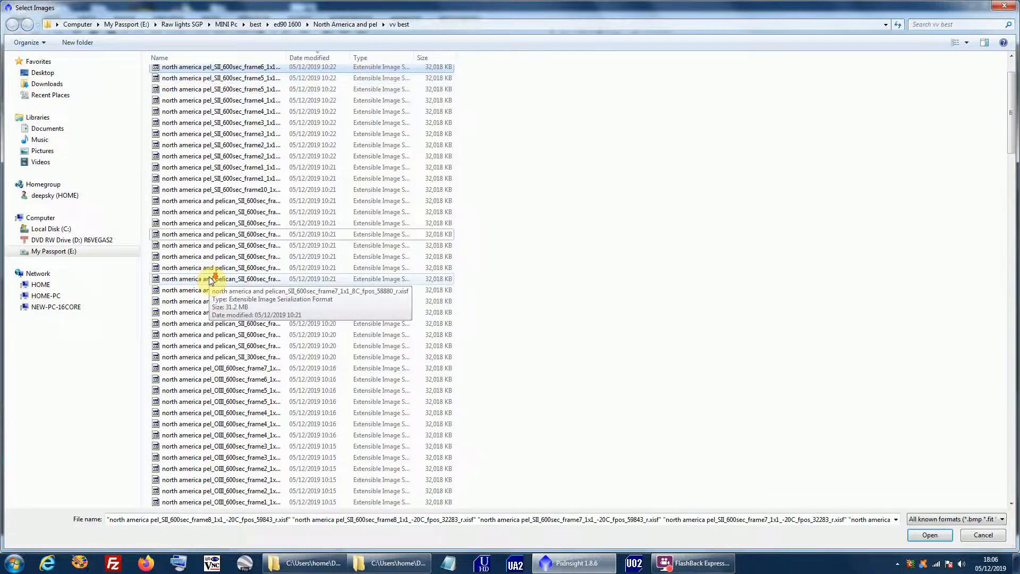
scroll(211, 280, "down", 2)
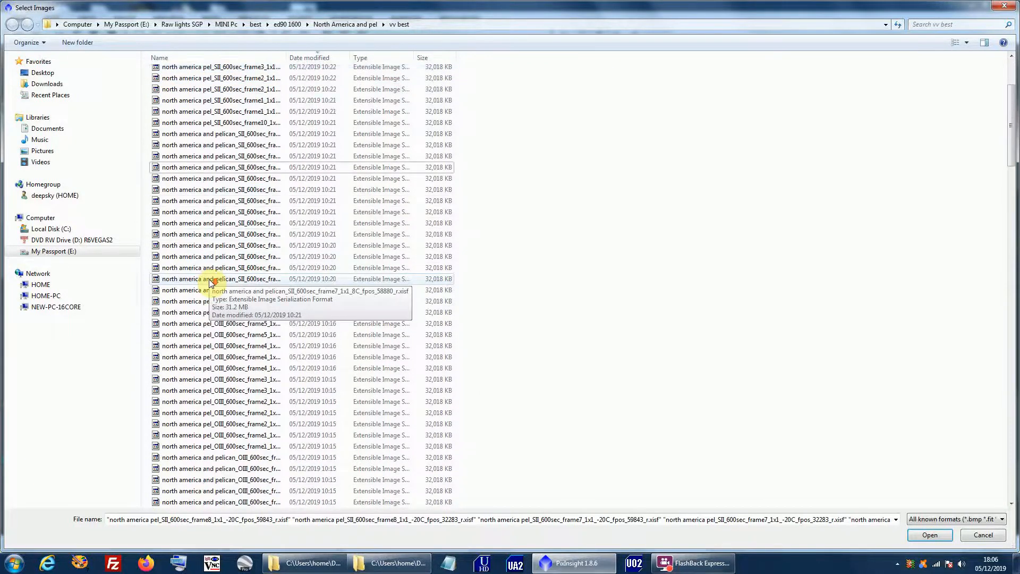
left_click(209, 302, "ctrl")
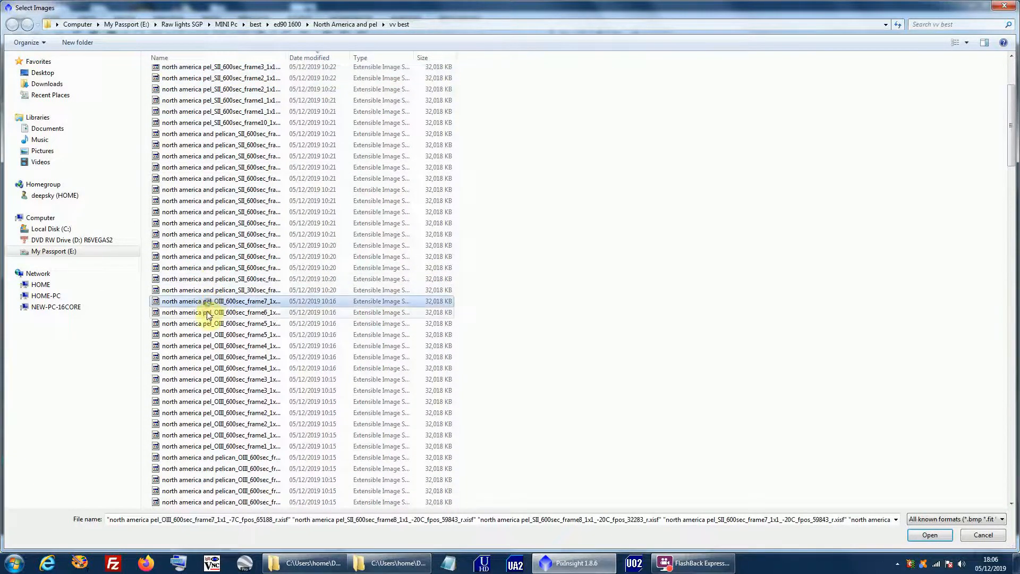
left_click(207, 312, "ctrl")
left_click(208, 322, "ctrl")
left_click(206, 332, "ctrl")
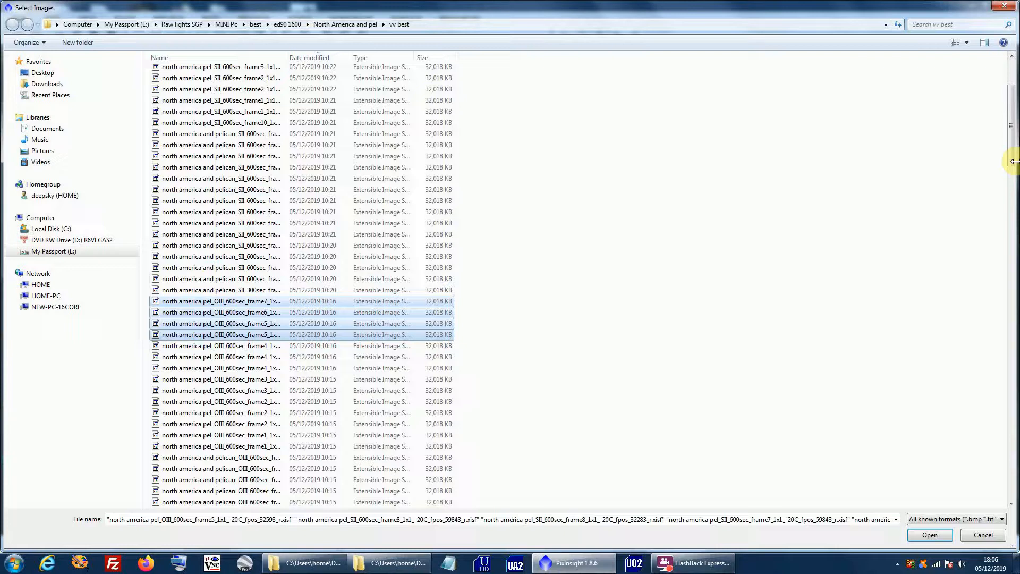
Step: Add the four newest north america pel_Ha_600sec_frame9 files to the selection and load all selected frames as input images
left_click_drag(1012, 161, 966, 226)
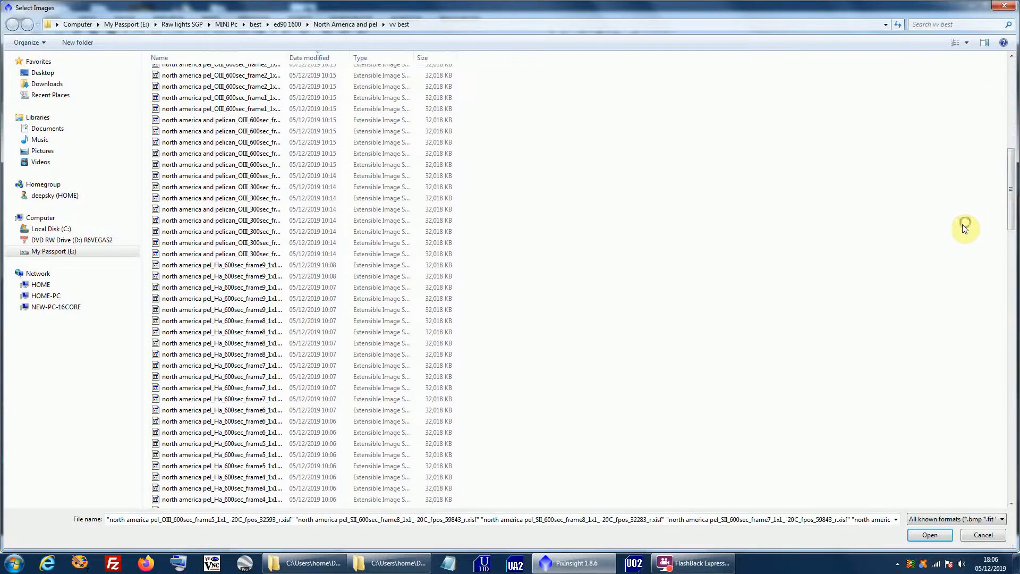
left_click(244, 267, "ctrl")
left_click(238, 277, "ctrl")
left_click(234, 289, "ctrl")
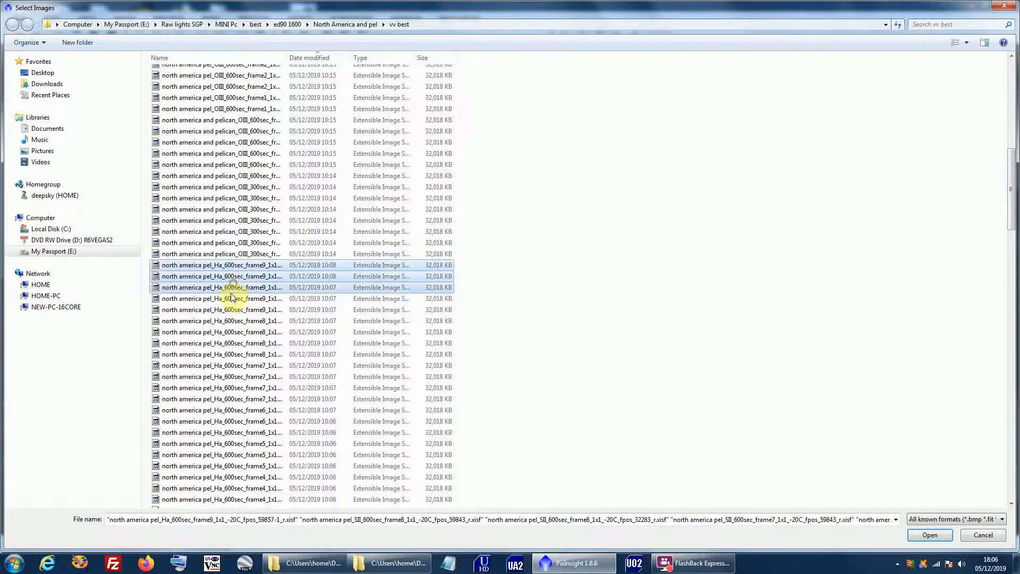
left_click(233, 300, "ctrl")
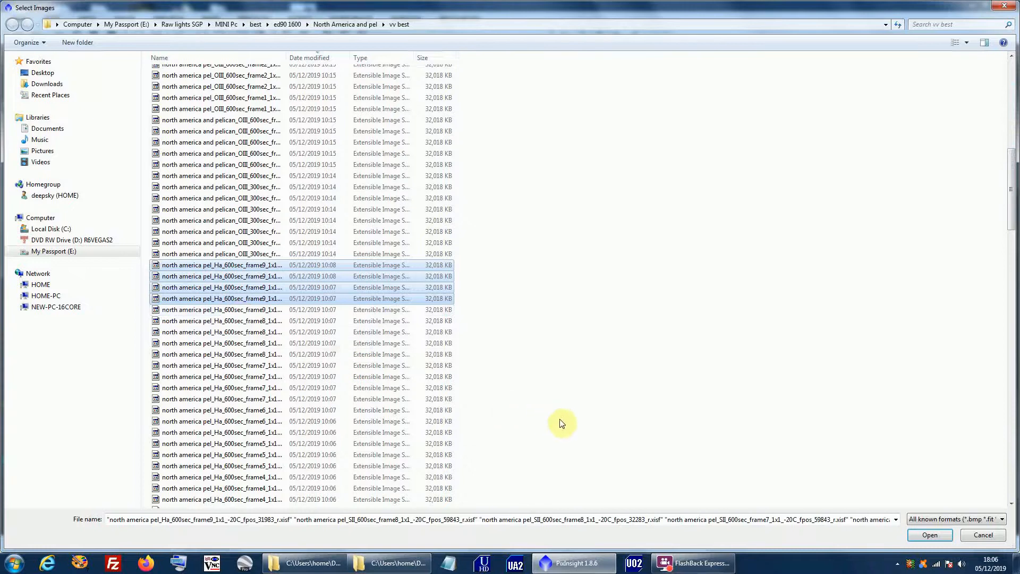
left_click(929, 535)
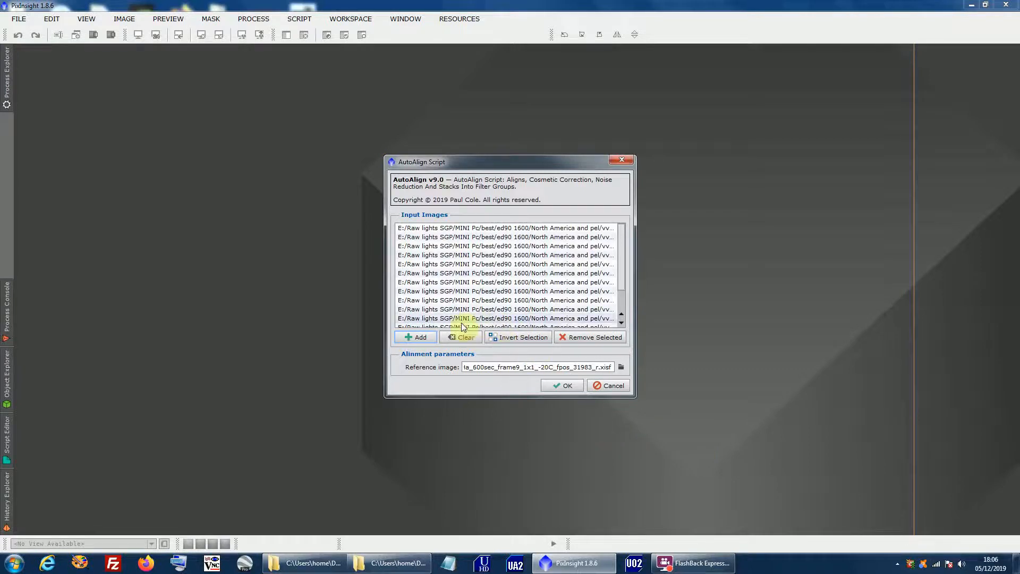
Step: Run the AutoAlign script on the loaded frames, keeping the preset Ha frame9 file as reference image
left_click(418, 338)
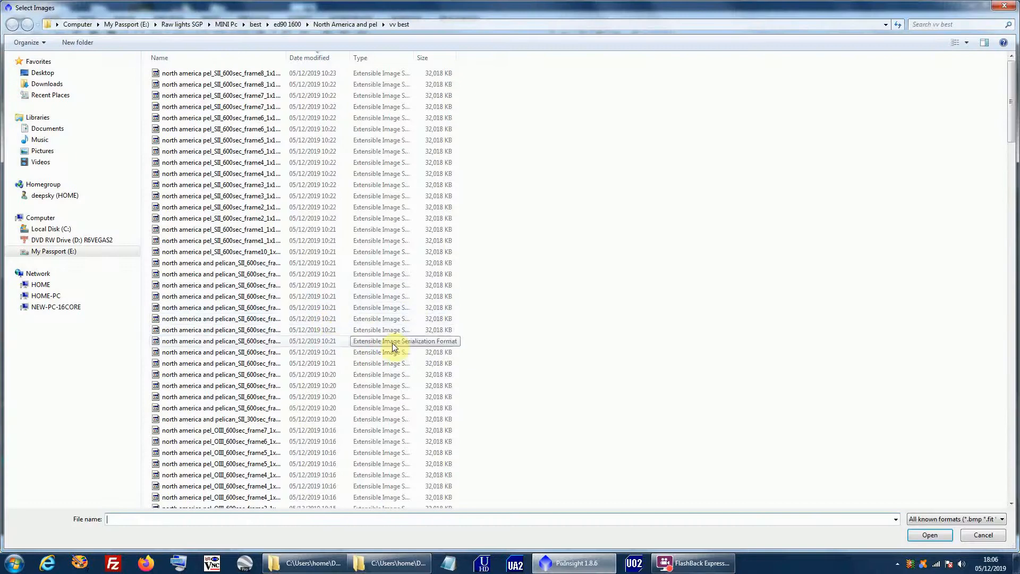
left_click(970, 536)
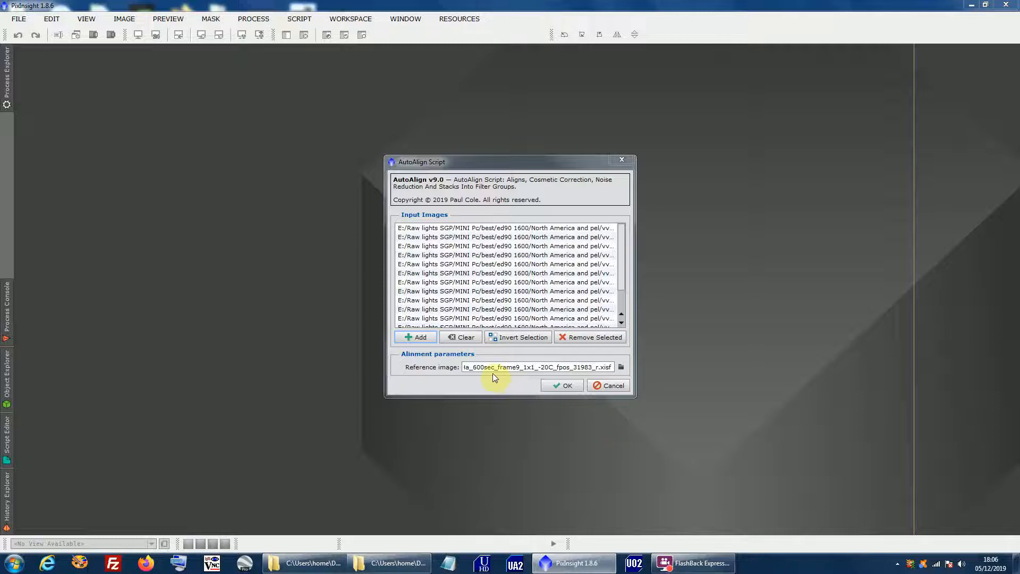
left_click(558, 386)
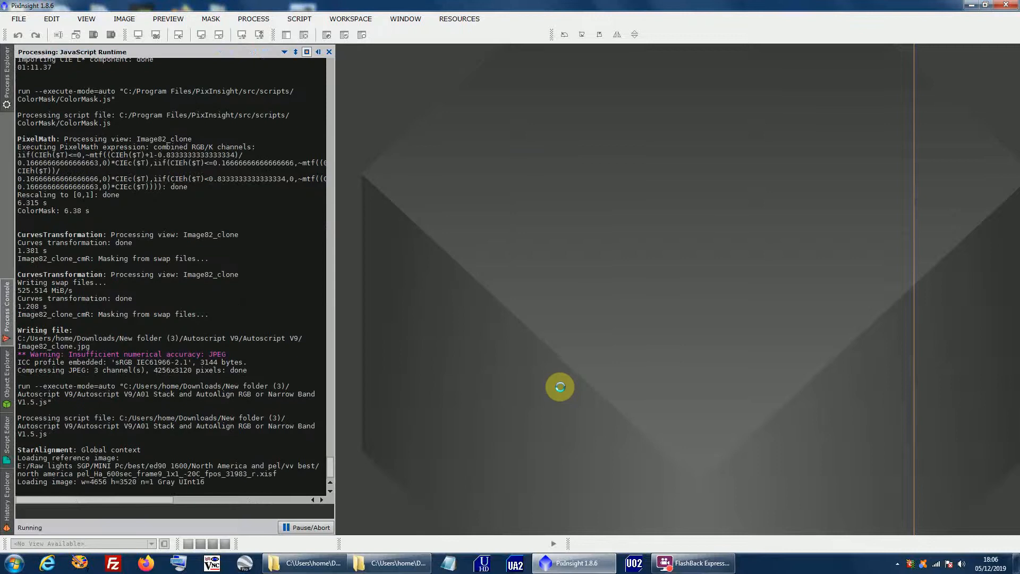
left_click(693, 562)
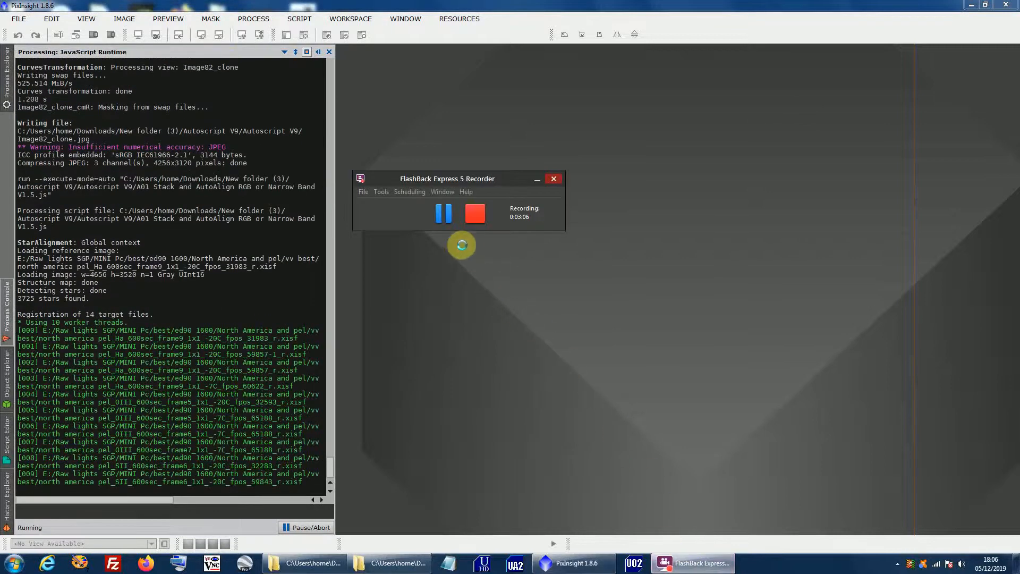
left_click(448, 221)
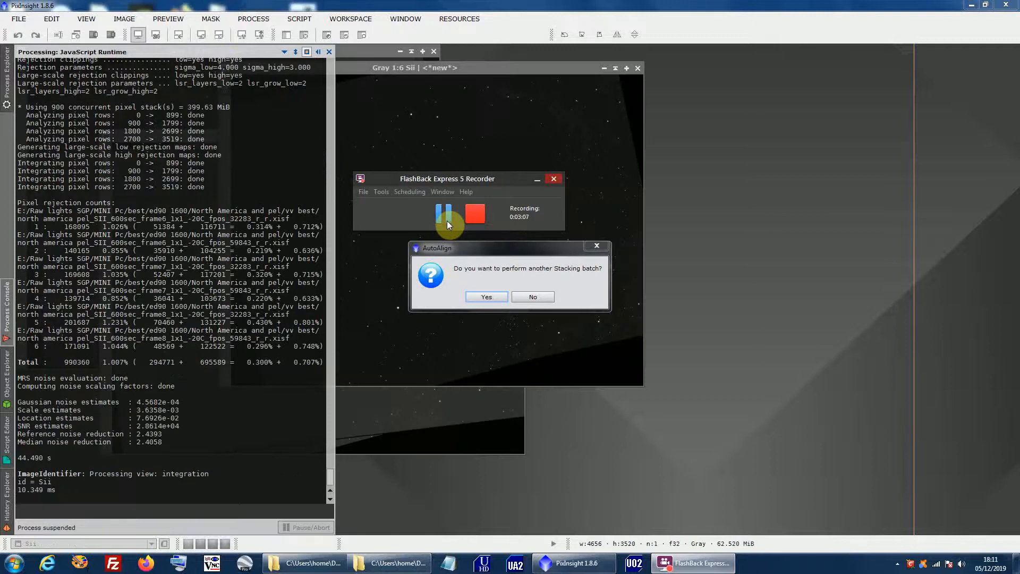
left_click(536, 181)
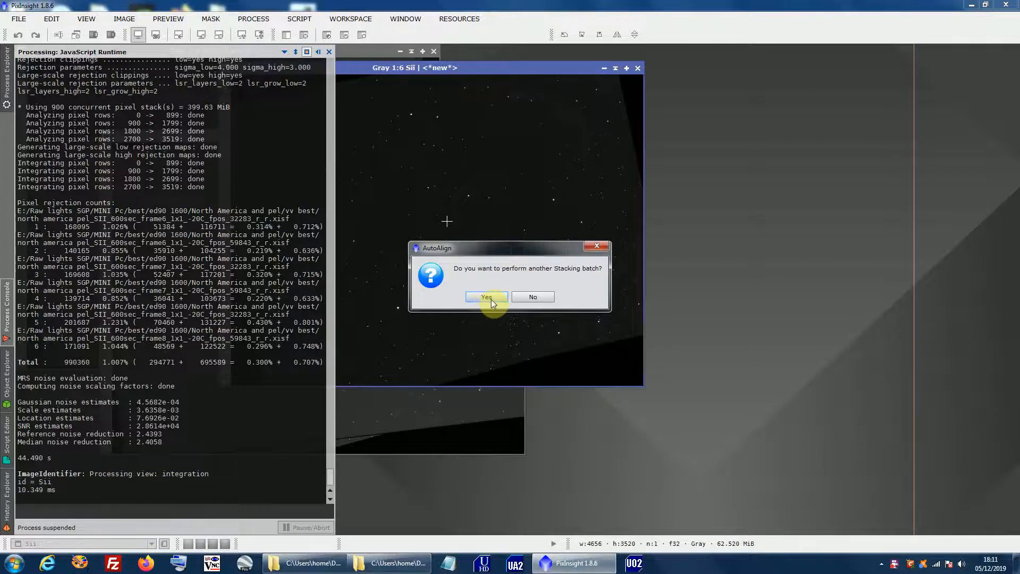
Step: Decline another stacking batch and apply a screen auto-stretch to the Sii, Oiii and Ha stacks
left_click(532, 298)
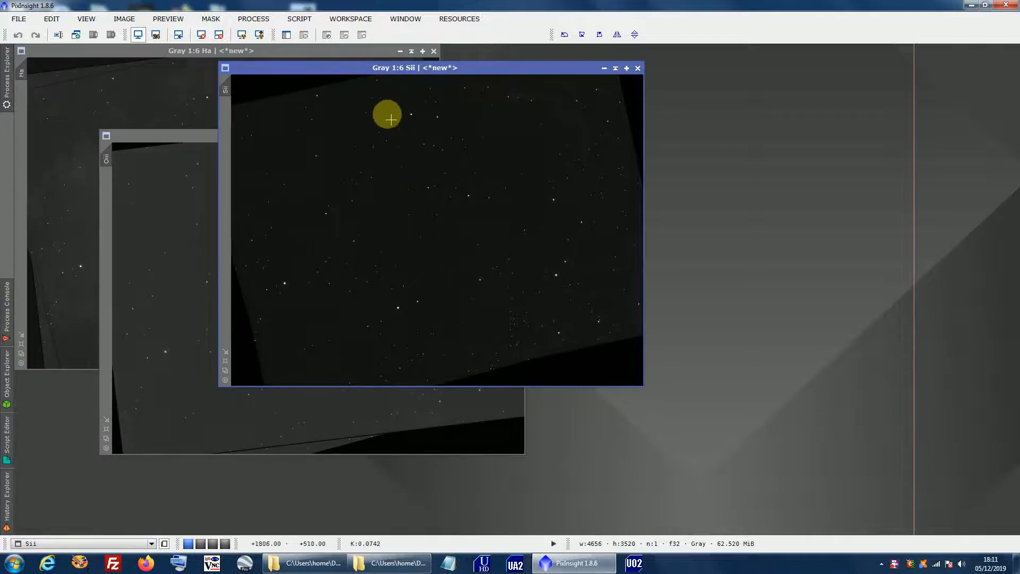
left_click(248, 35)
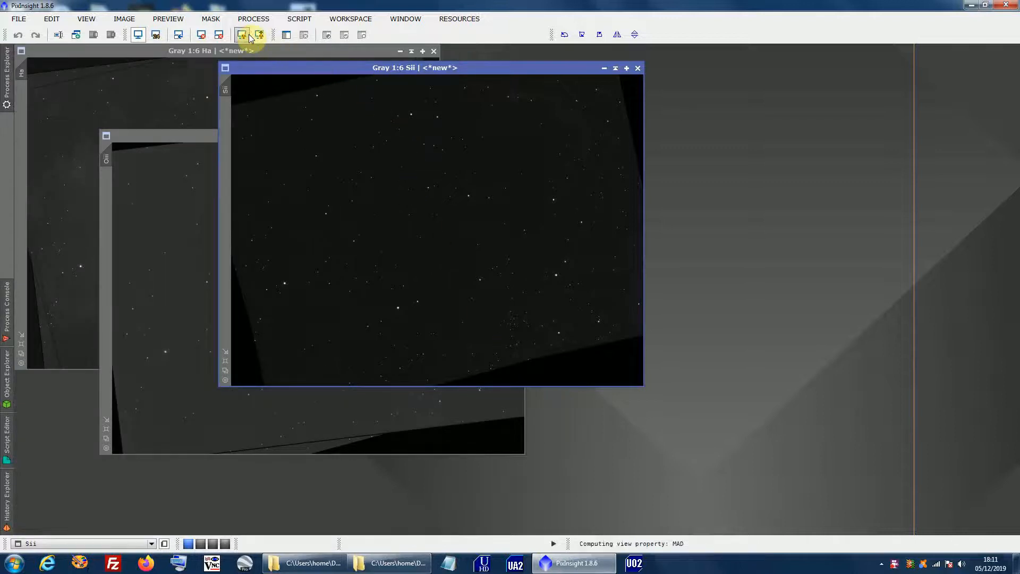
left_click(184, 140)
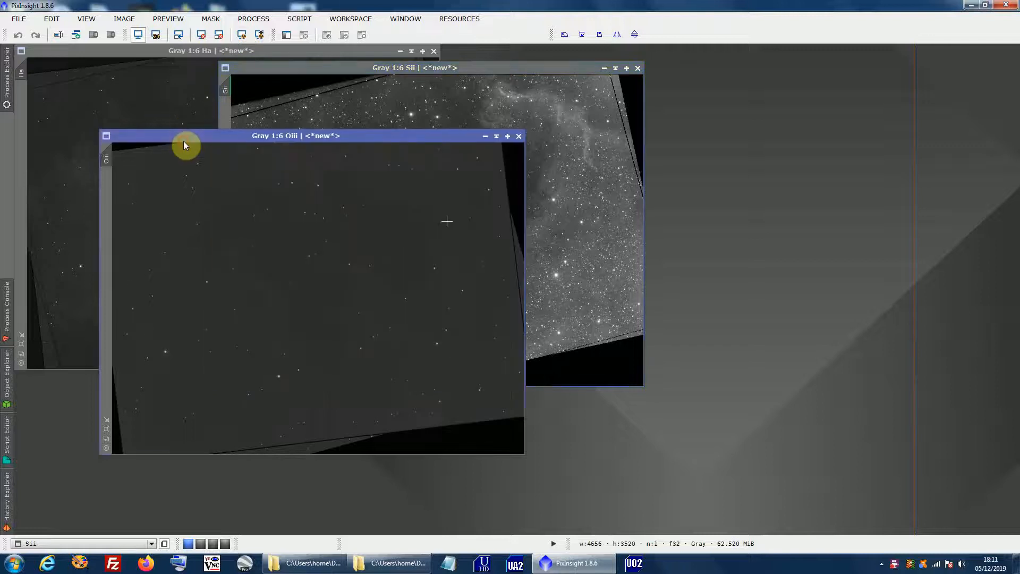
left_click(241, 36)
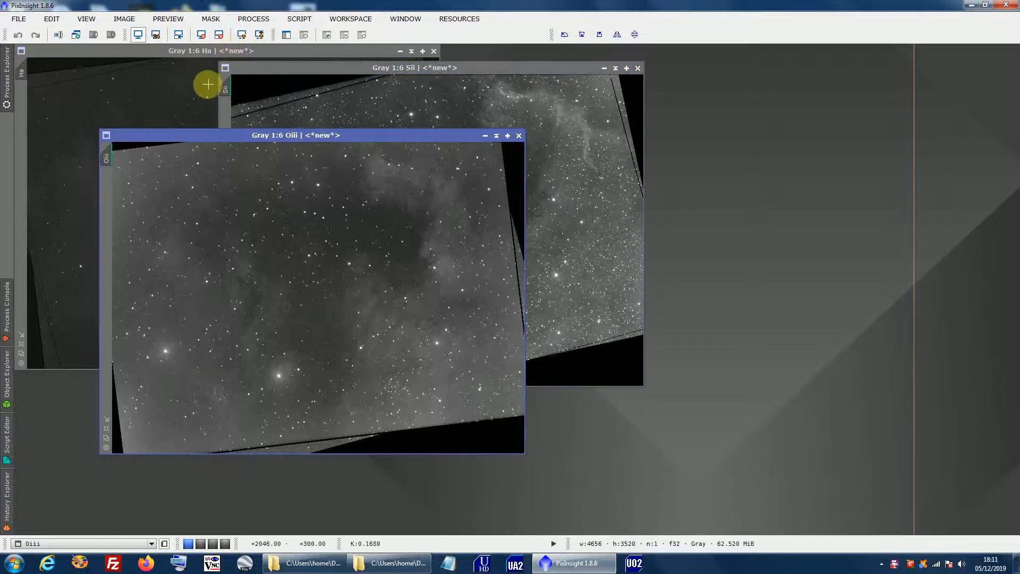
left_click(197, 90)
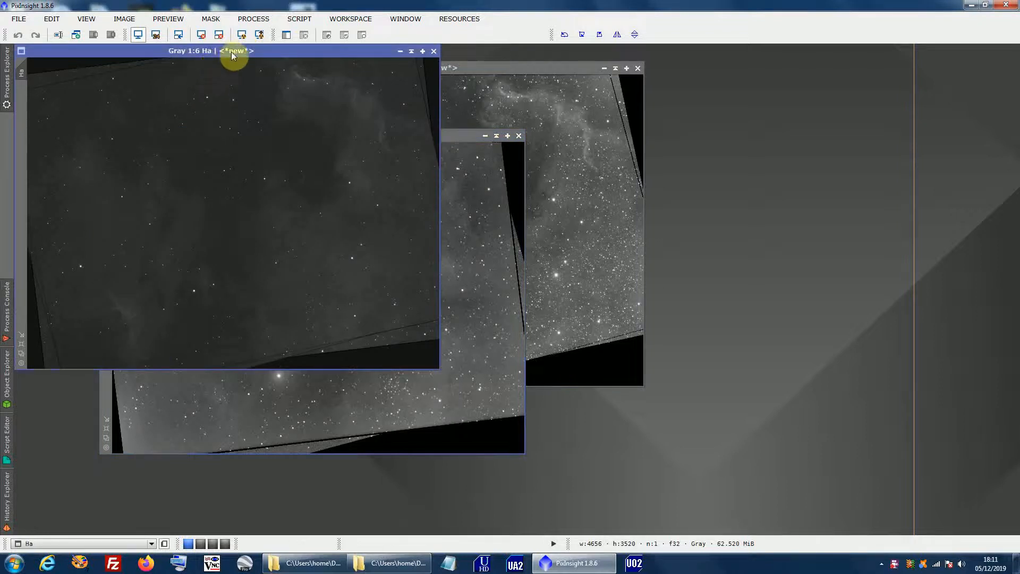
left_click(242, 35)
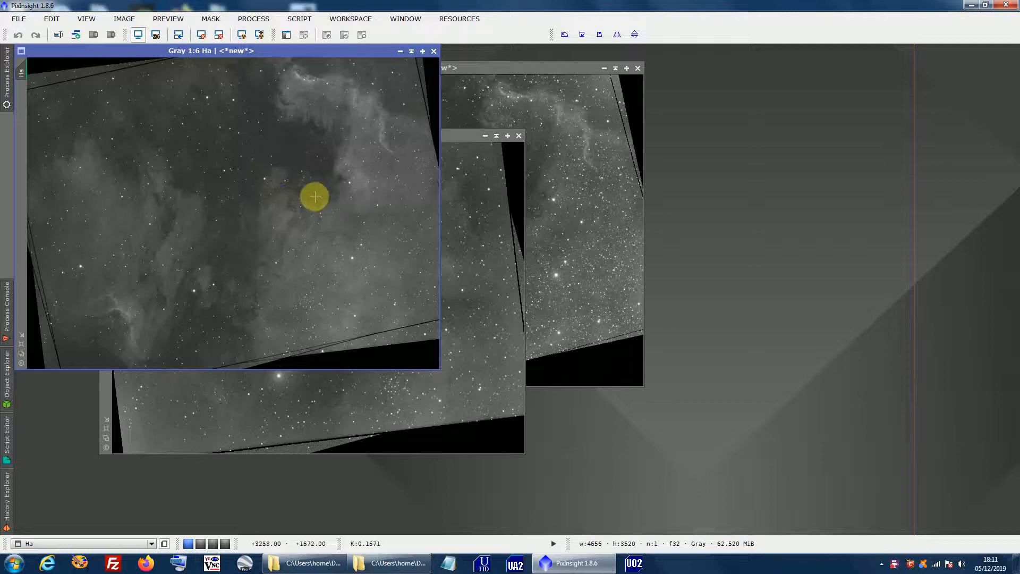
Step: Start DynamicCrop on the Ha image and draw a crop rectangle about 3030 by 2346 px, rotated about 10.5°
left_click(9, 110)
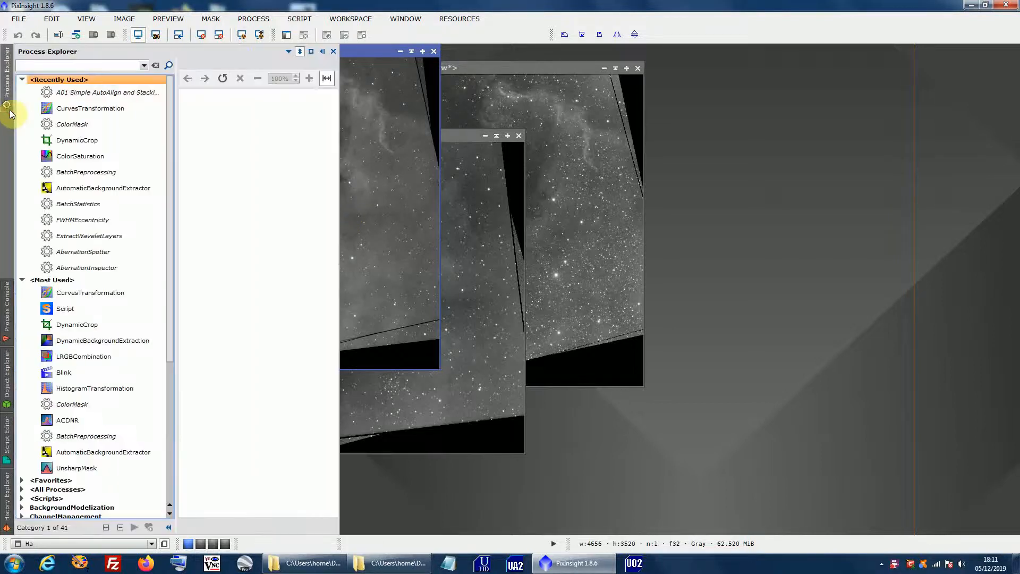
double_click(66, 142)
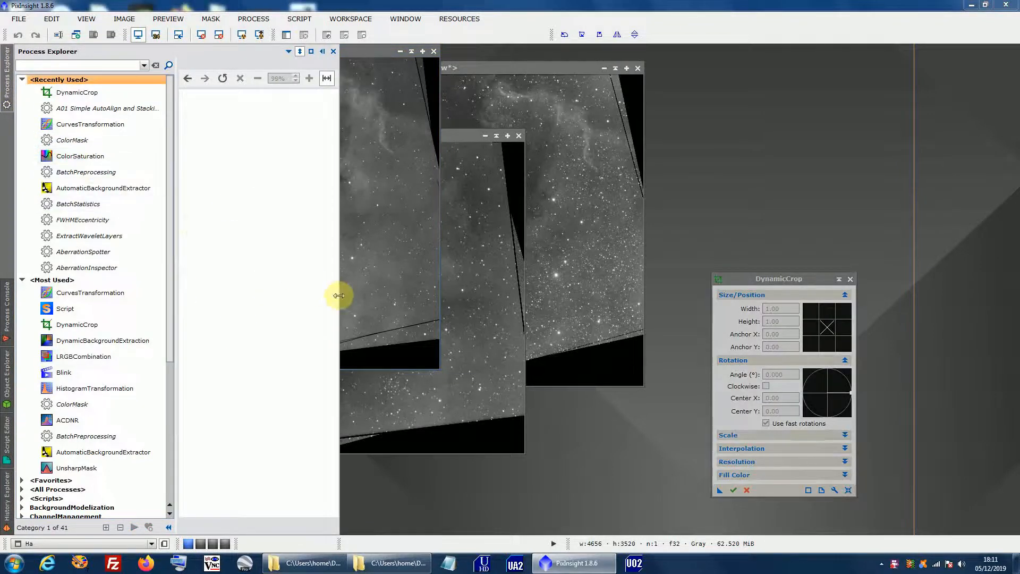
left_click(378, 55)
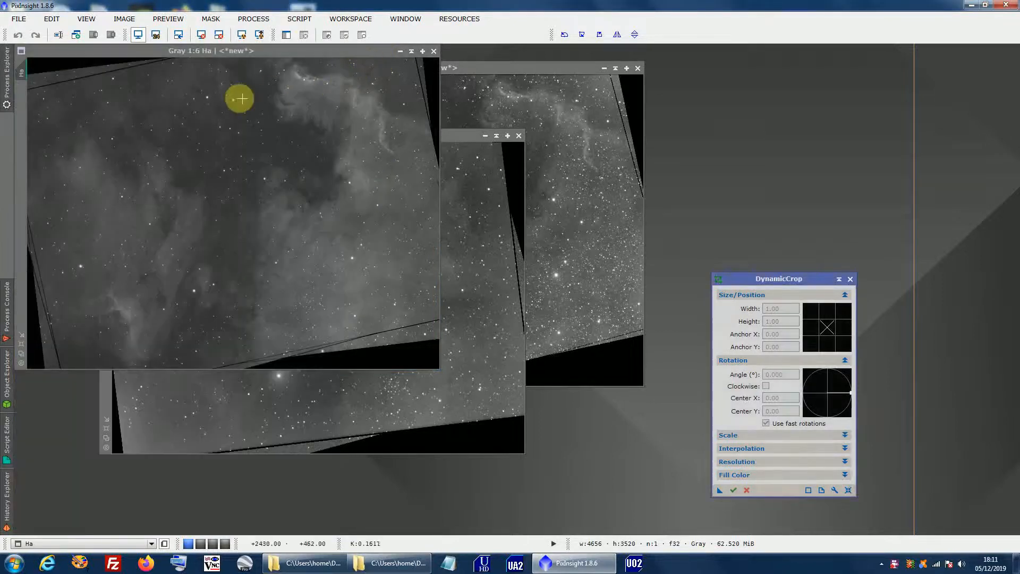
left_click_drag(37, 104, 304, 312)
left_click_drag(335, 325, 372, 311)
left_click_drag(212, 255, 227, 234)
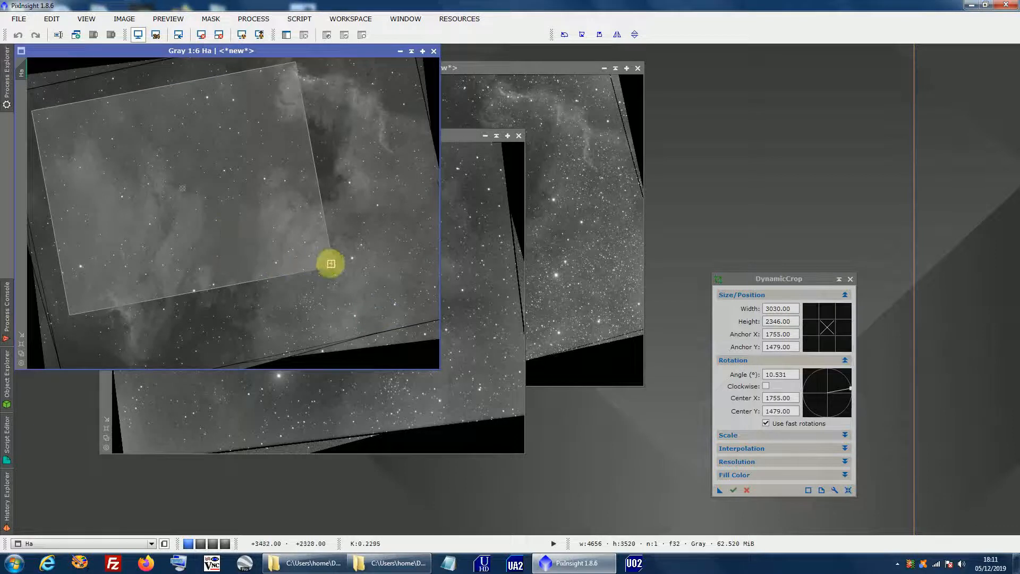
Step: Adjust the crop rectangle on the Ha image to about 3641 by 3011 px, rotated about 4.19°, avoiding the black borders
left_click_drag(332, 265, 417, 316)
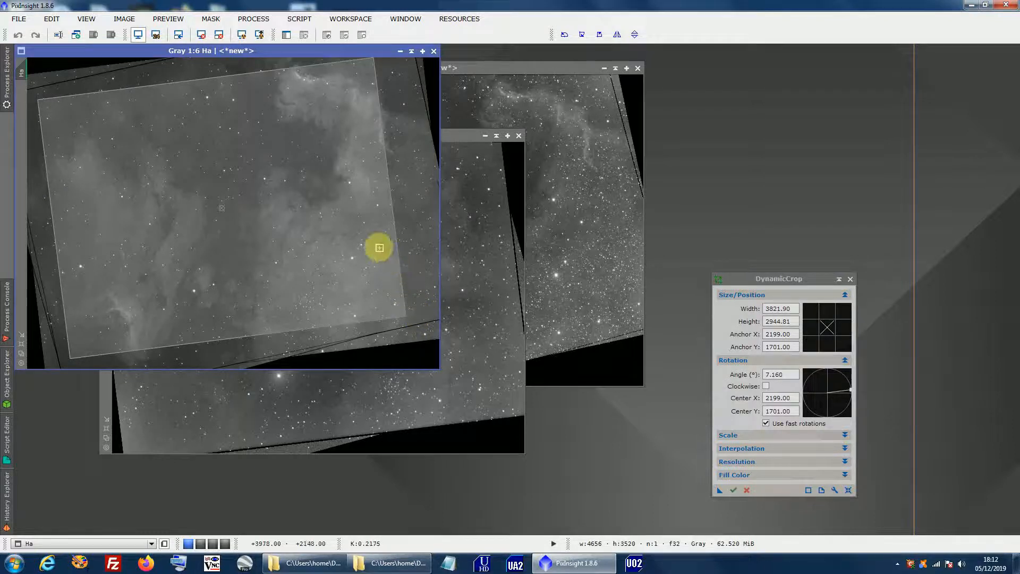
left_click_drag(359, 226, 410, 232)
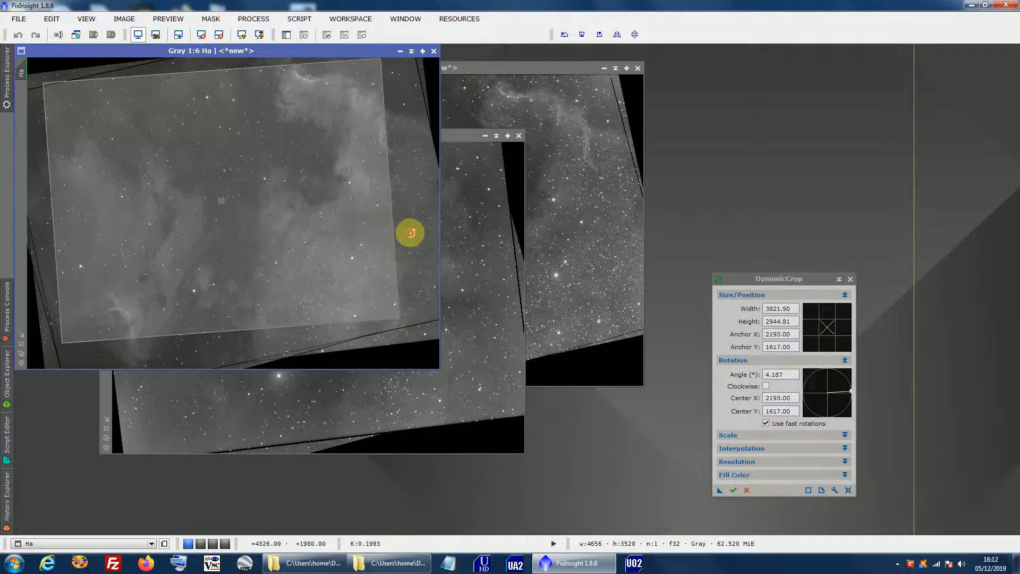
left_click_drag(326, 234, 328, 236)
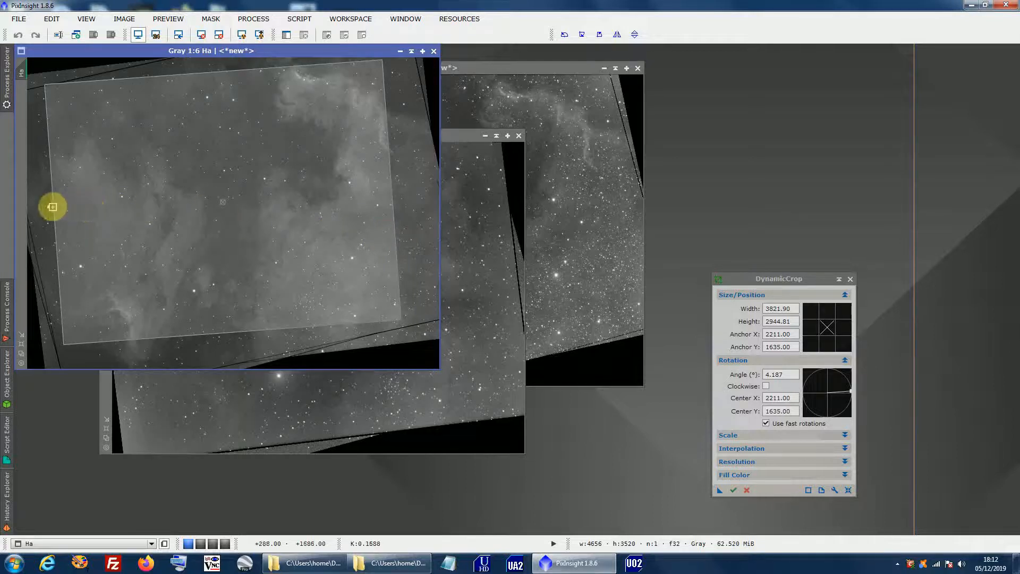
left_click_drag(53, 207, 69, 212)
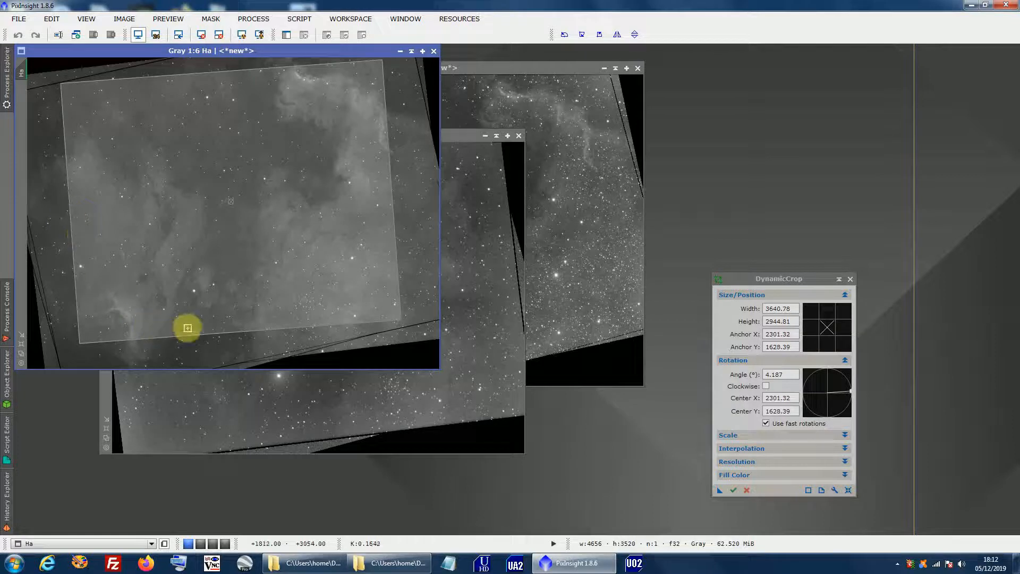
left_click_drag(190, 337, 191, 342)
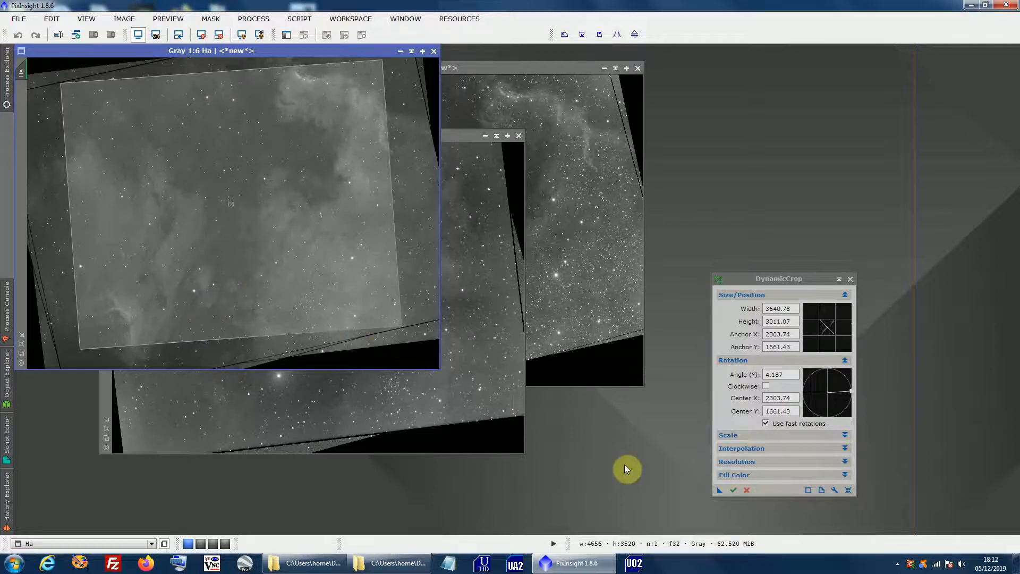
Step: Apply the same DynamicCrop to the Oiii, Sii and Ha images, and close DynamicCrop
left_click_drag(720, 491, 485, 392)
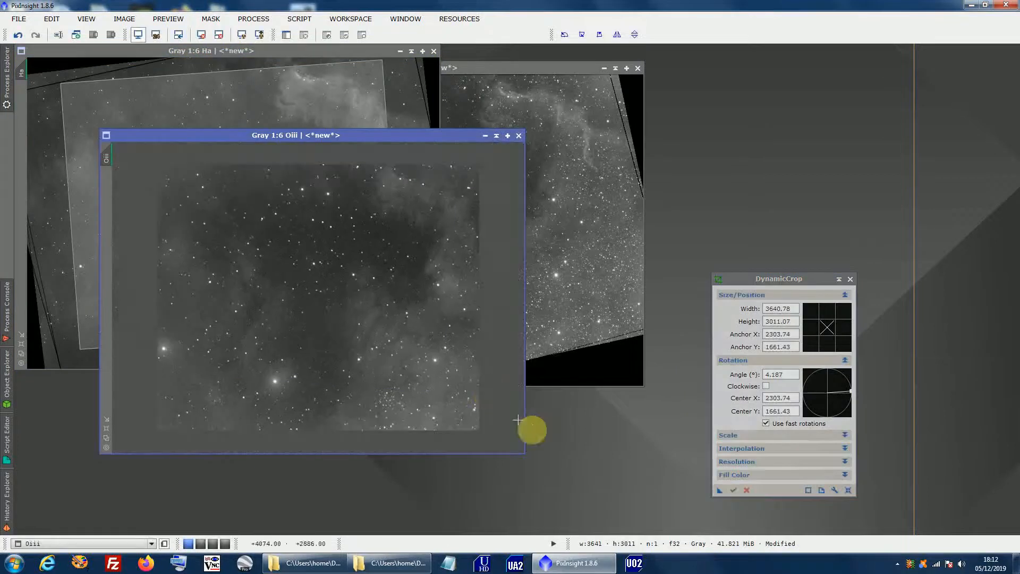
left_click_drag(716, 489, 597, 371)
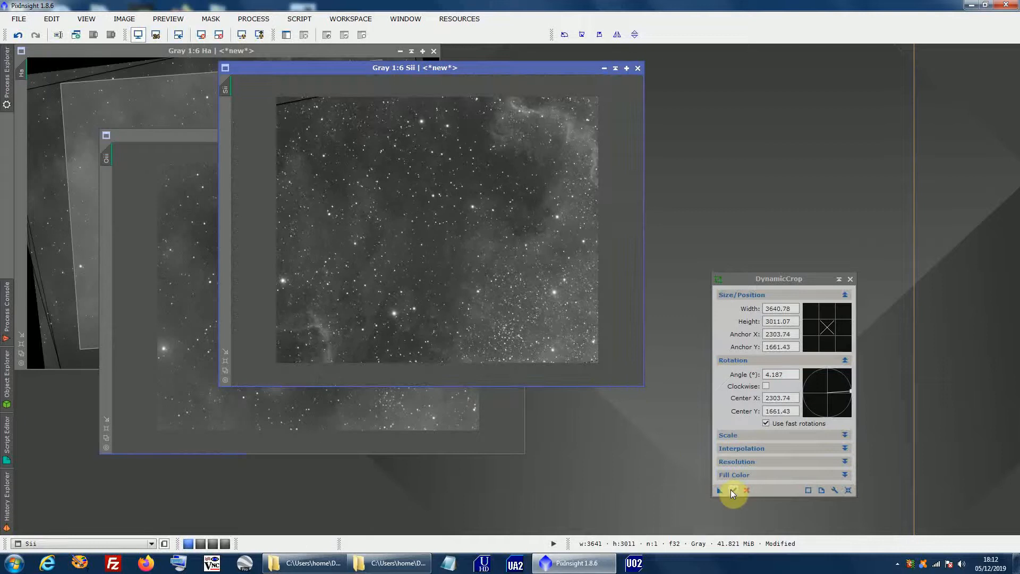
left_click(731, 489)
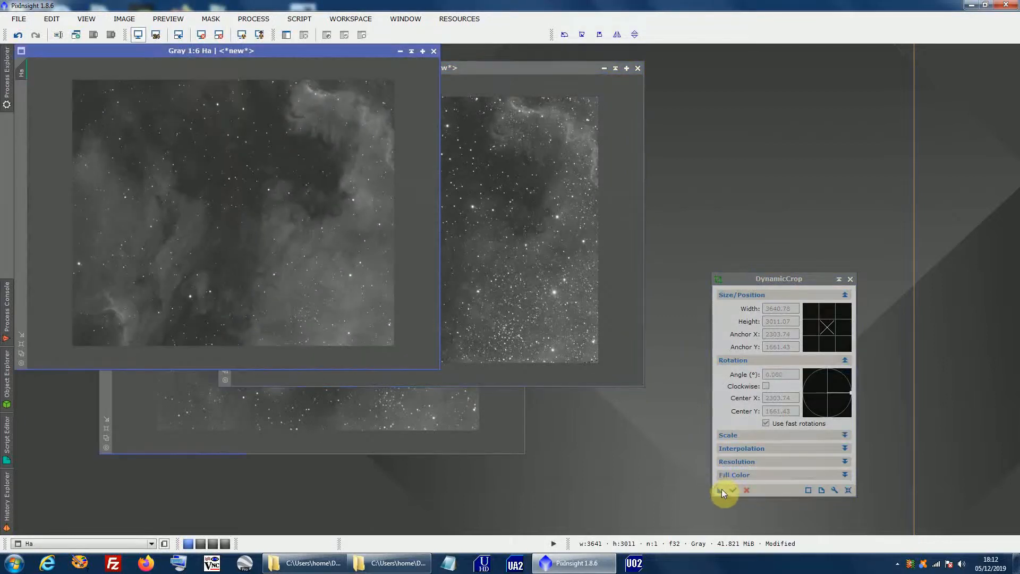
left_click(849, 280)
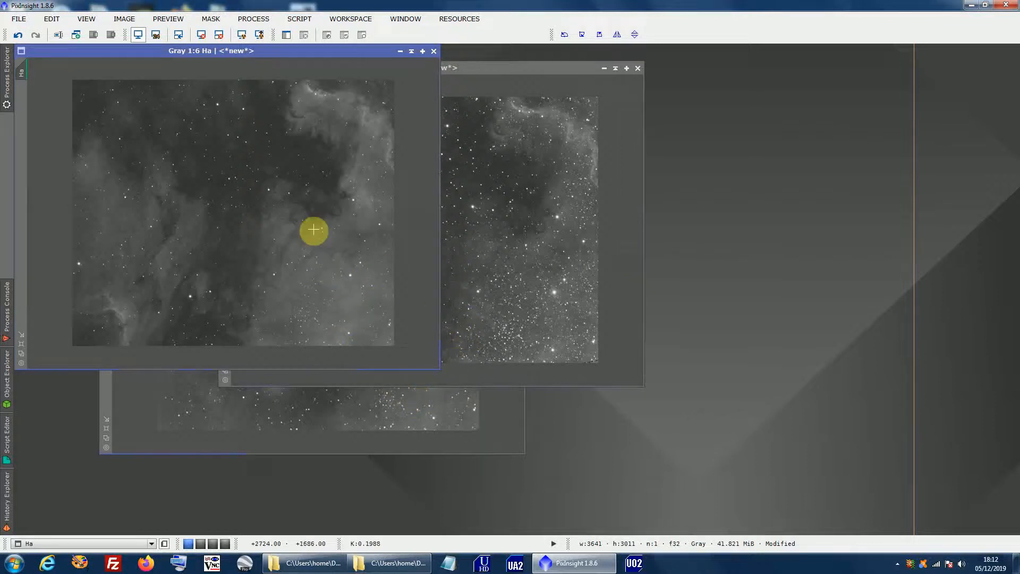
Step: Start the AutoScript A02 Merge Images and Noise Reduction, keeping Sii, Ha and Oiii as channels and no DSLR or LUM image
left_click(300, 20)
mouse_move(326, 38)
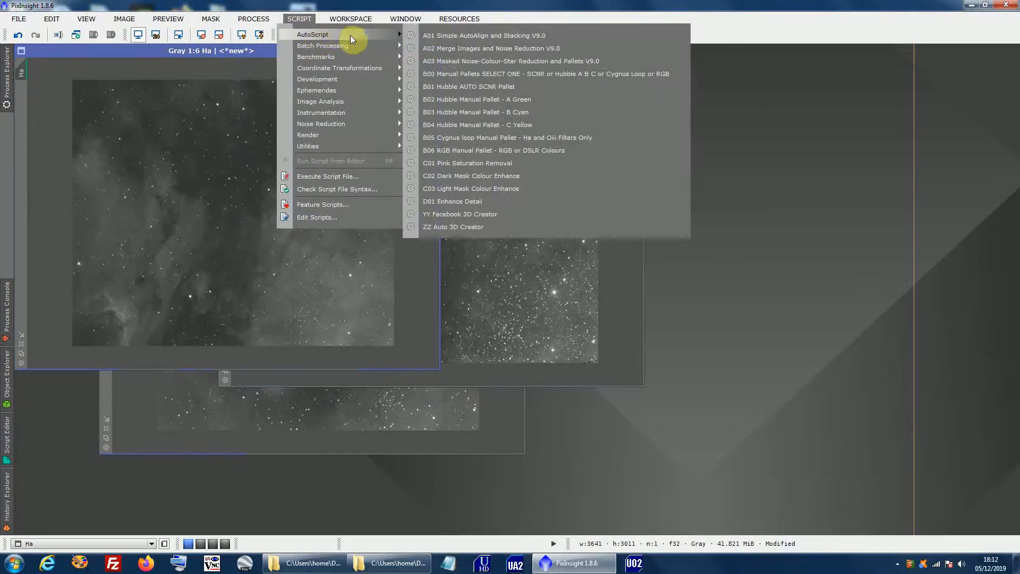
left_click(436, 52)
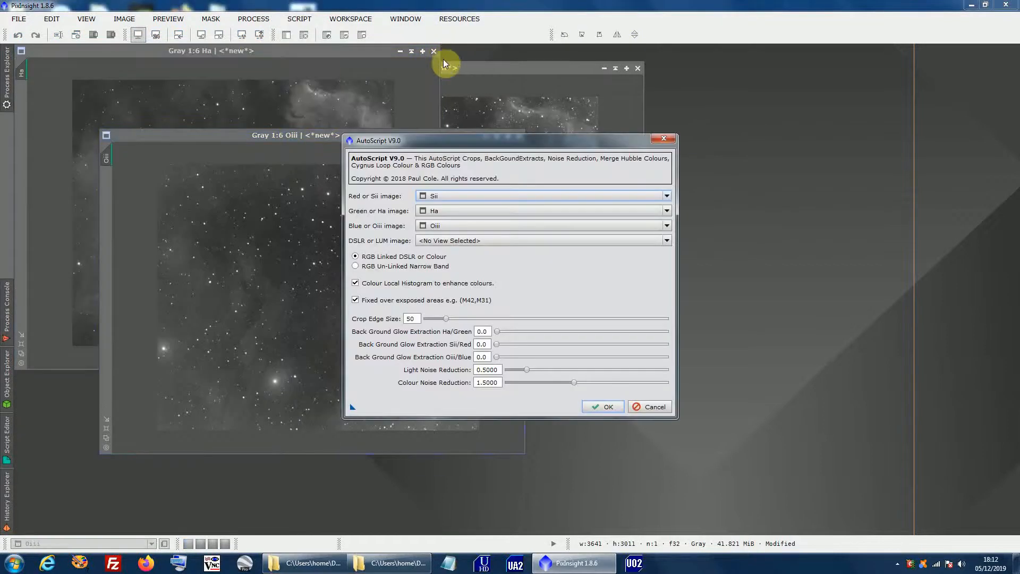
left_click(446, 242)
left_click(445, 242)
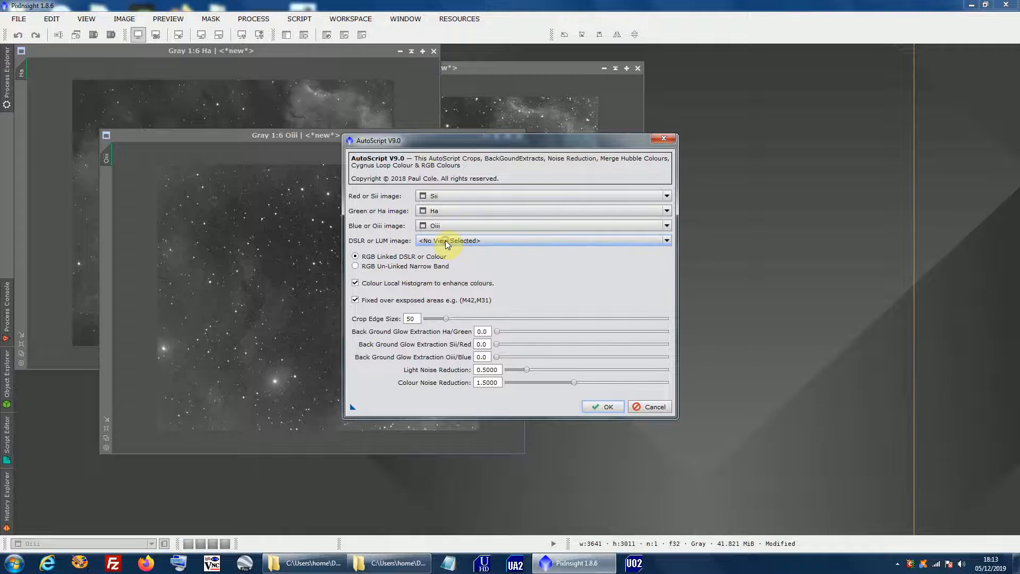
mouse_move(448, 214)
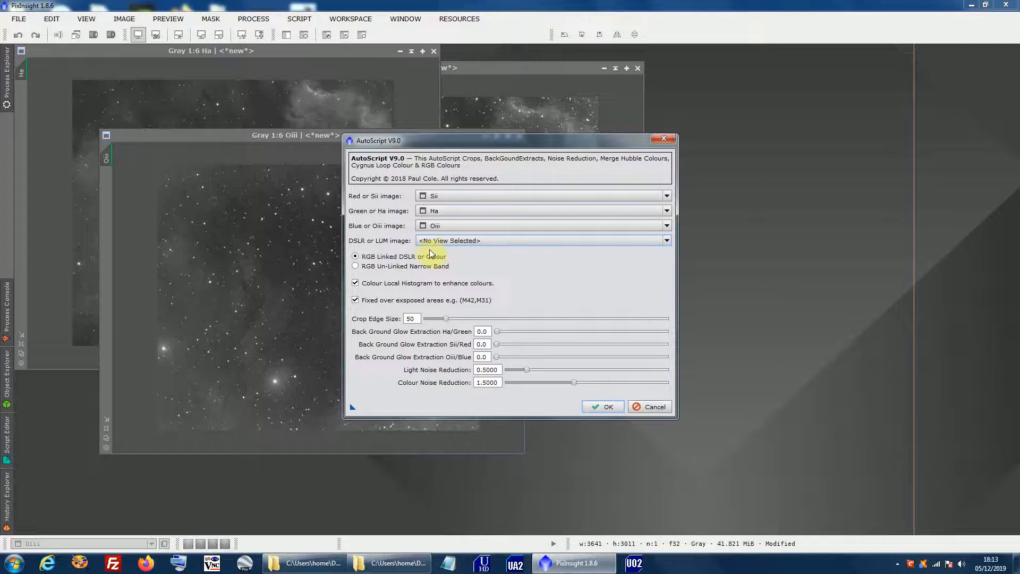
Step: Choose RGB Un-Linked Narrow Band, disable Colour Local Histogram and the over-exposed areas fix, and set the crop edge size to 10
left_click(356, 267)
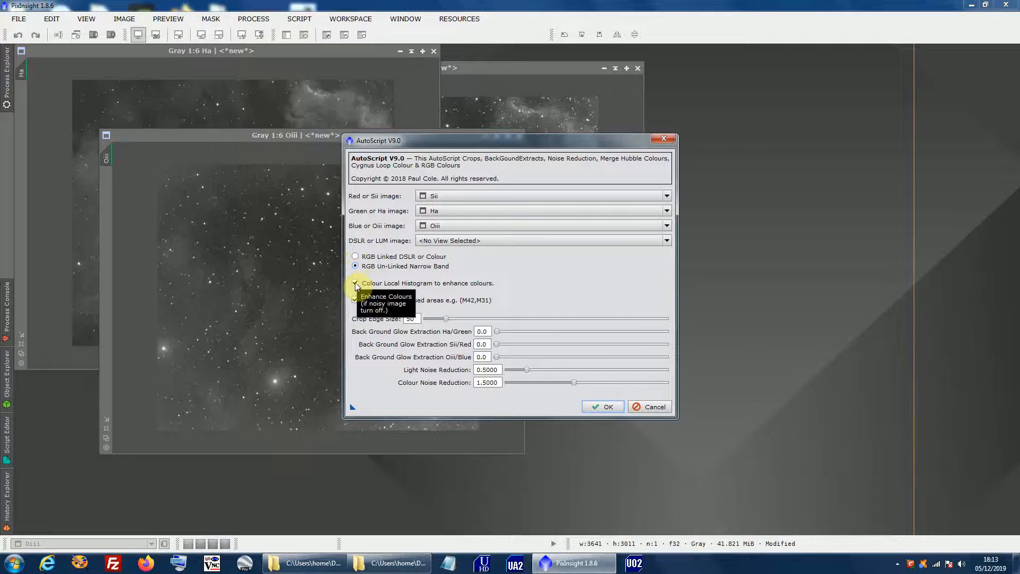
left_click(356, 285)
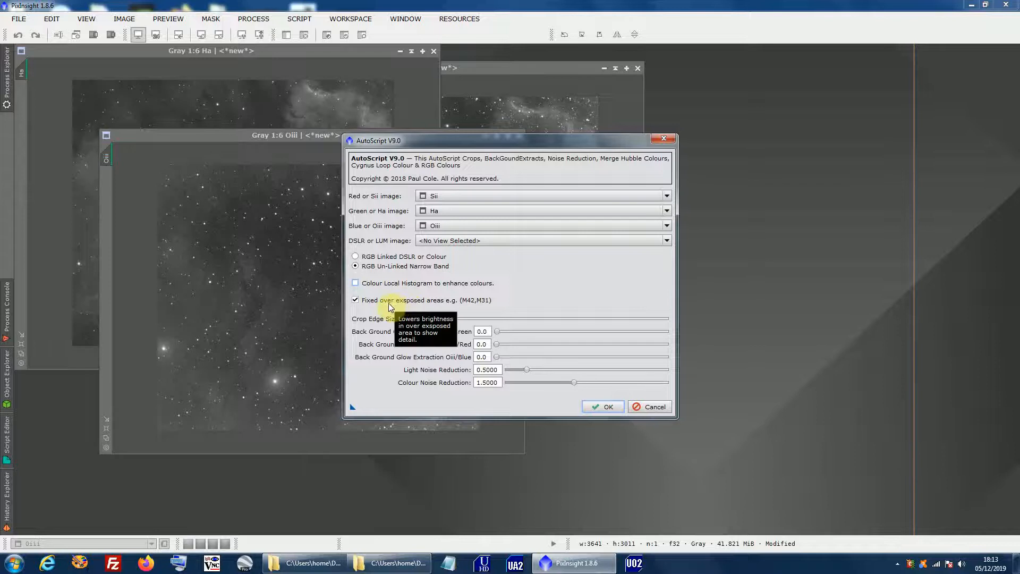
left_click(357, 302)
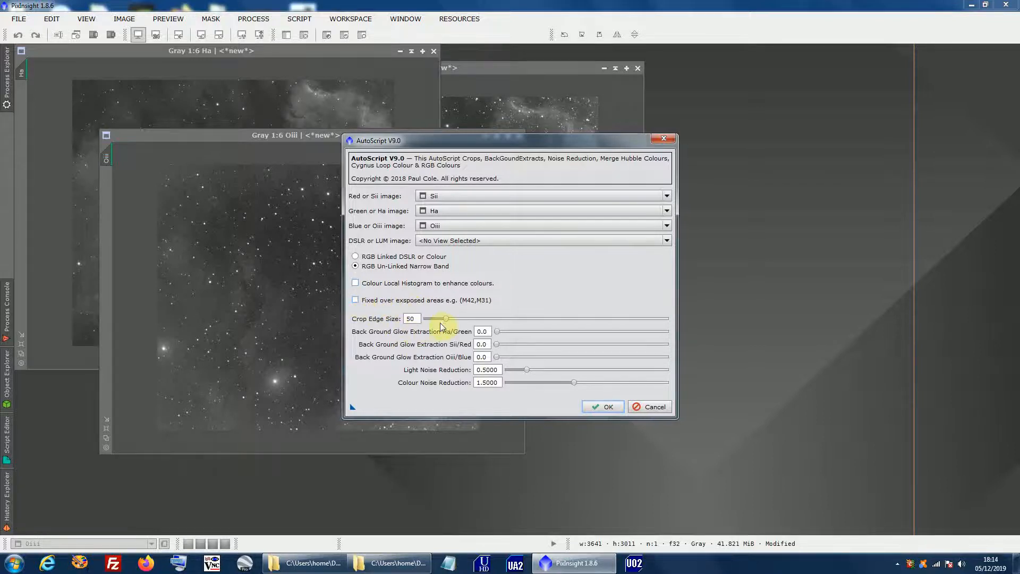
left_click_drag(446, 318, 423, 320)
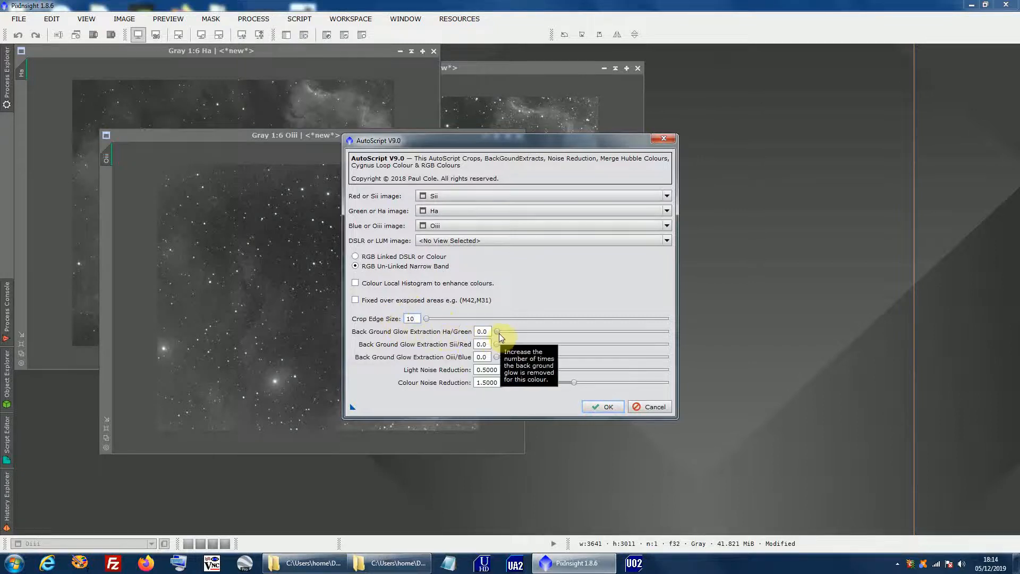
Step: Set the background glow extraction to 3.0 for each of Ha/Green, Sii/Red and Oiii/Blue
left_click(498, 332)
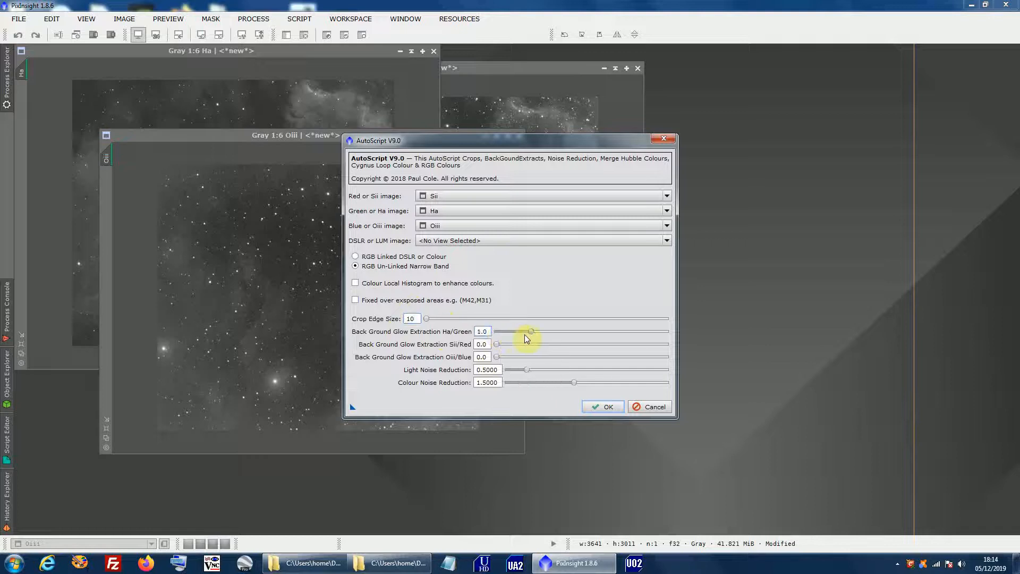
left_click(597, 344)
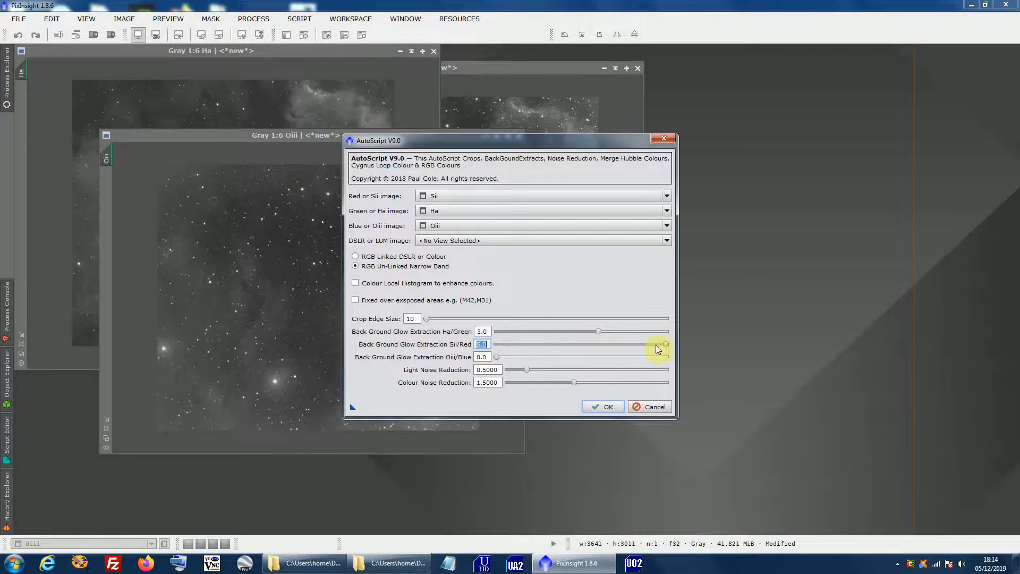
left_click_drag(667, 346, 600, 344)
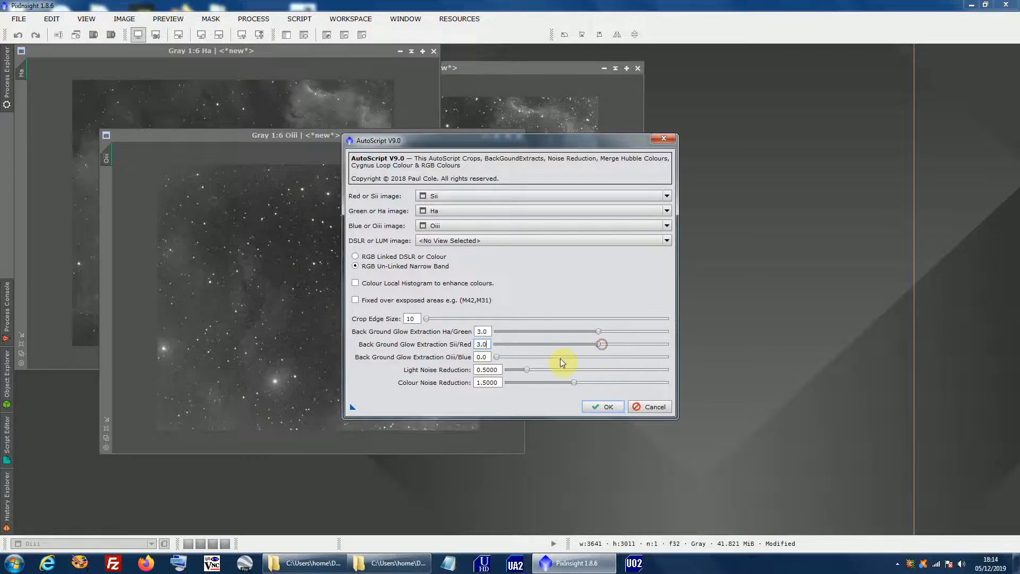
left_click(494, 357)
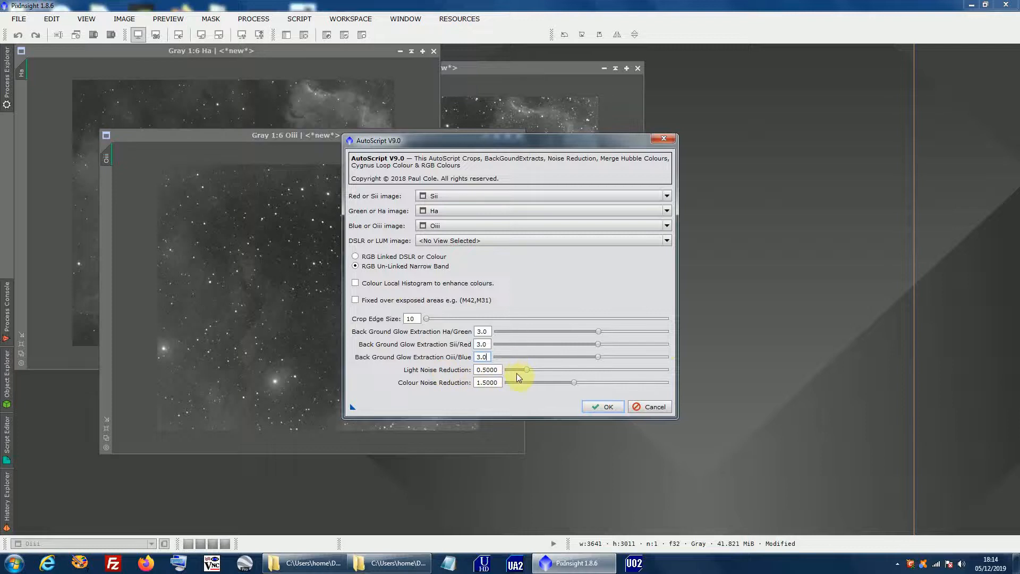
Step: Run the merge script with light noise reduction 0.5 and colour noise reduction 1.5, agreeing to close the unsaved Oiii image
mouse_move(518, 374)
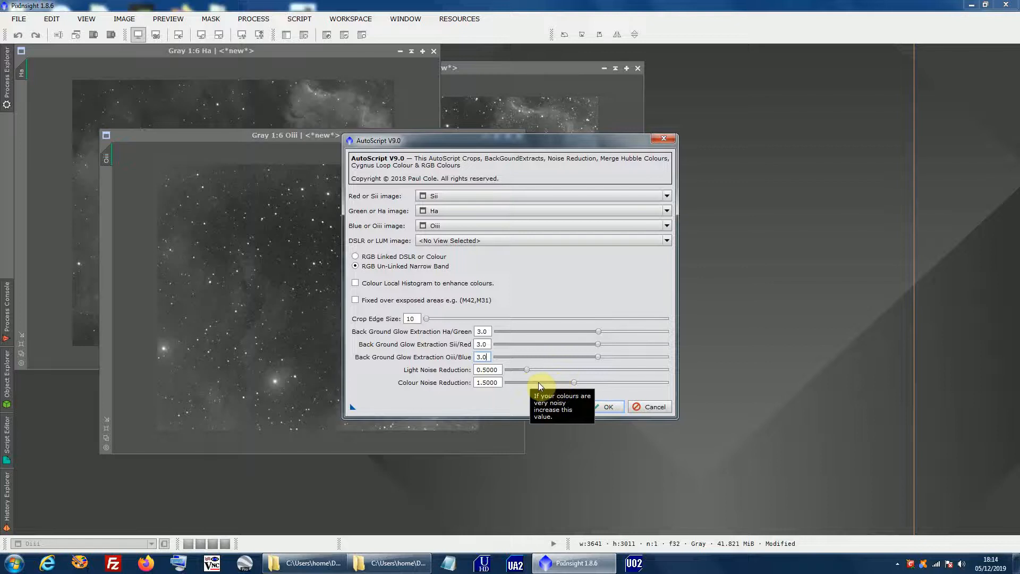
left_click(599, 406)
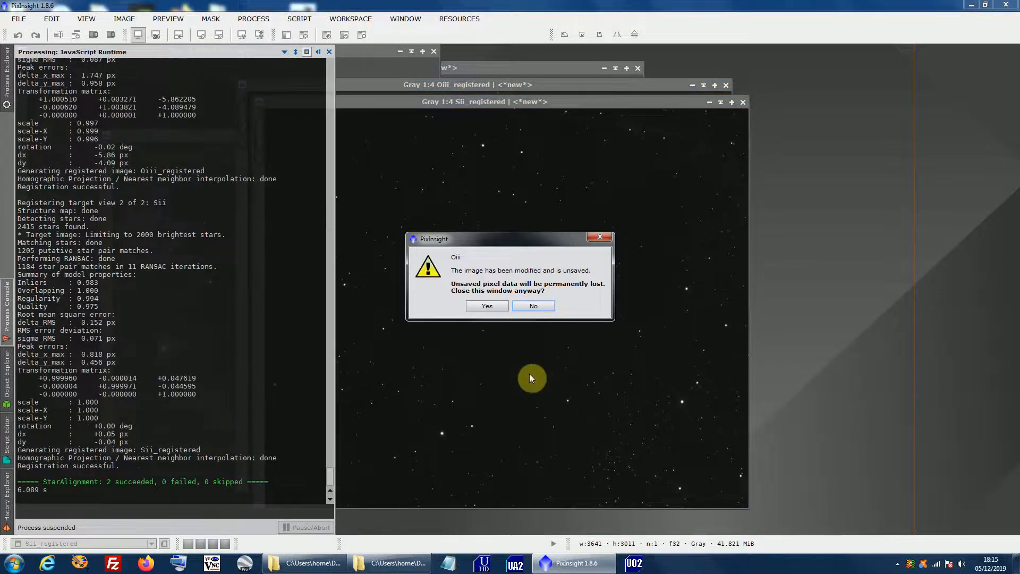
left_click(487, 307)
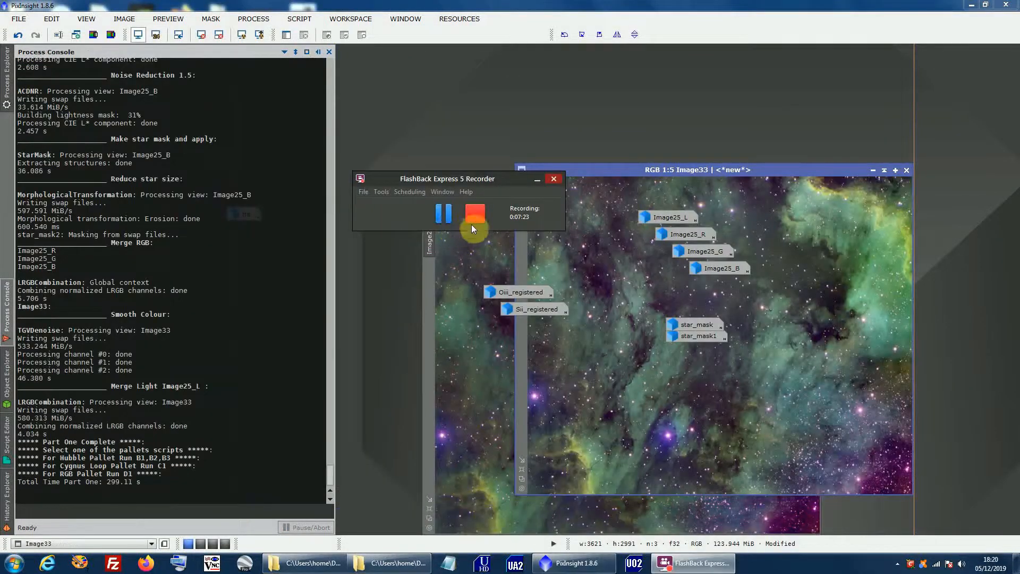
Step: Select the Image25 channel, registered and star mask icons and delete them all, discarding their unsaved data
left_click(535, 182)
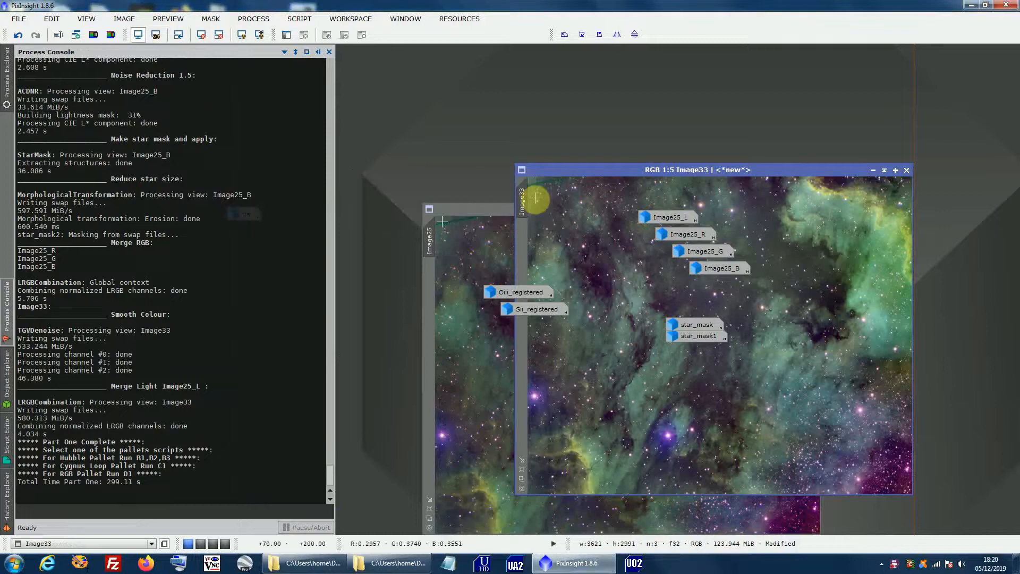
left_click(486, 193)
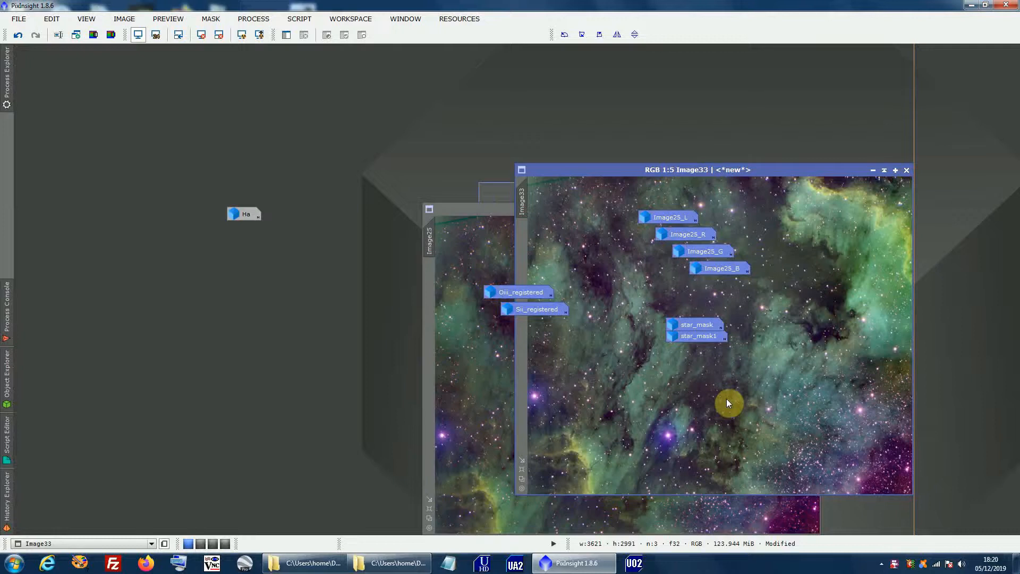
right_click(698, 335)
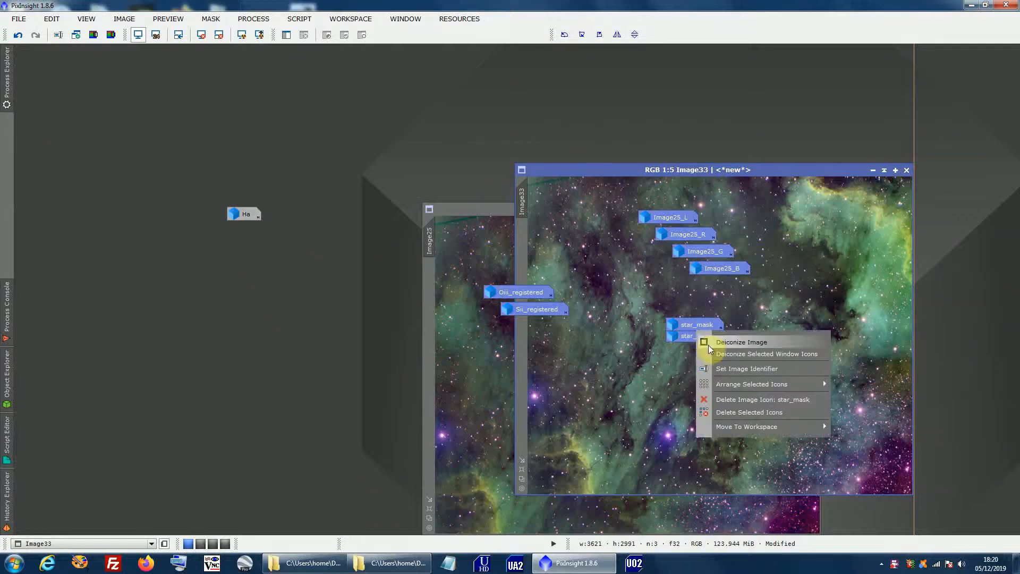
left_click(744, 417)
left_click(471, 307)
left_click(471, 307)
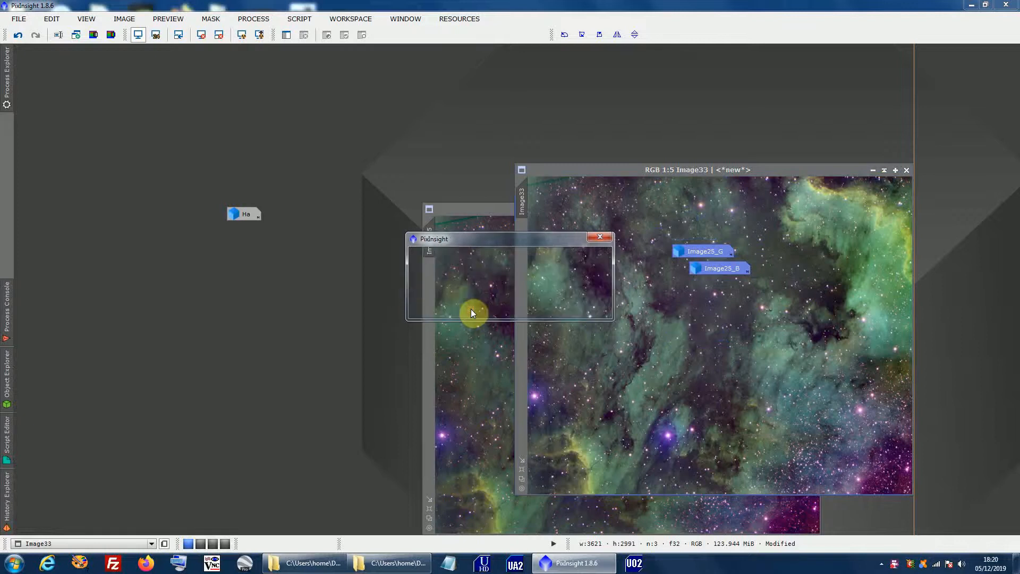
left_click(468, 307)
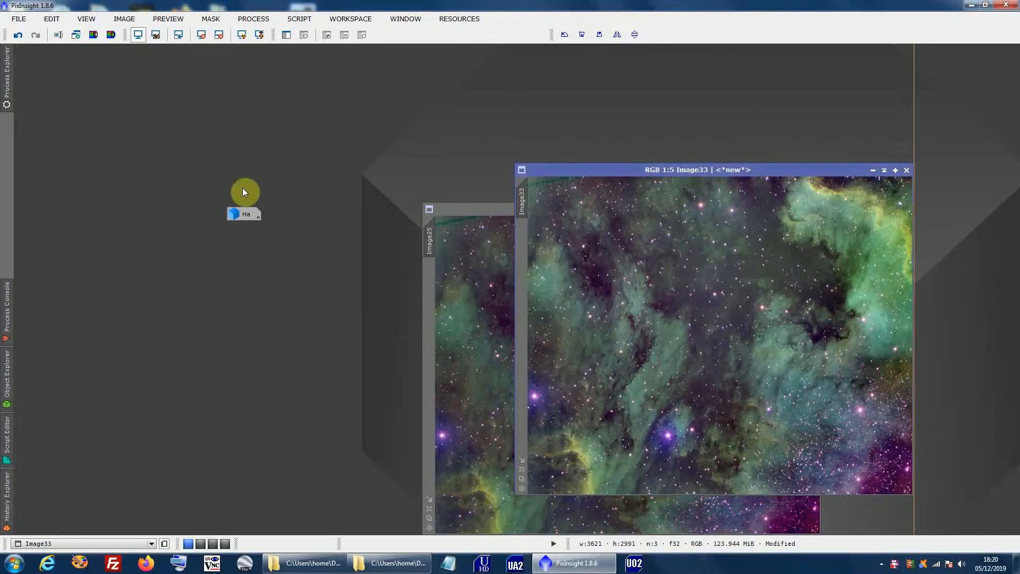
Step: Delete the remaining Ha image icon, discarding its unsaved data
right_click(249, 214)
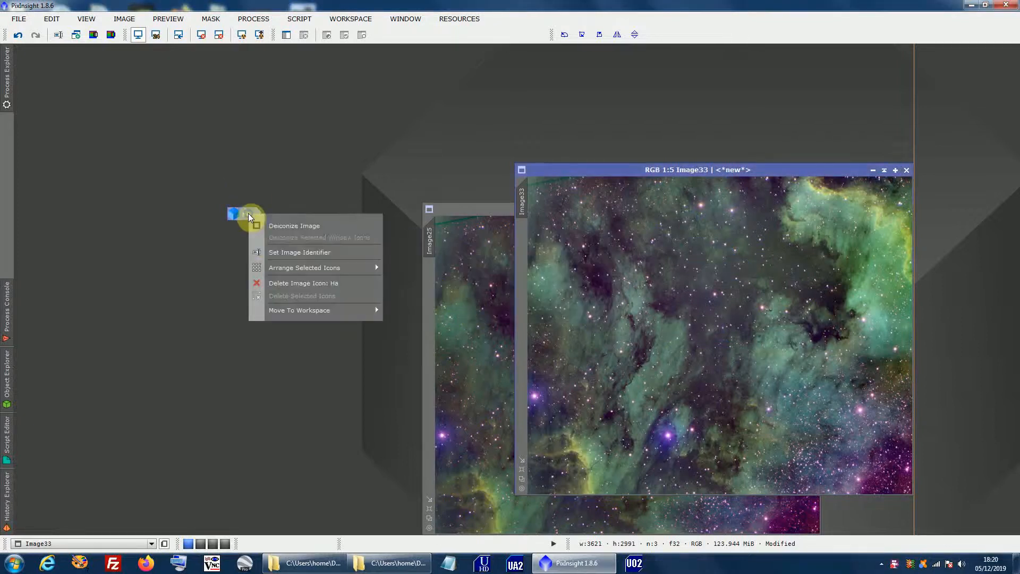
left_click(278, 283)
left_click(483, 308)
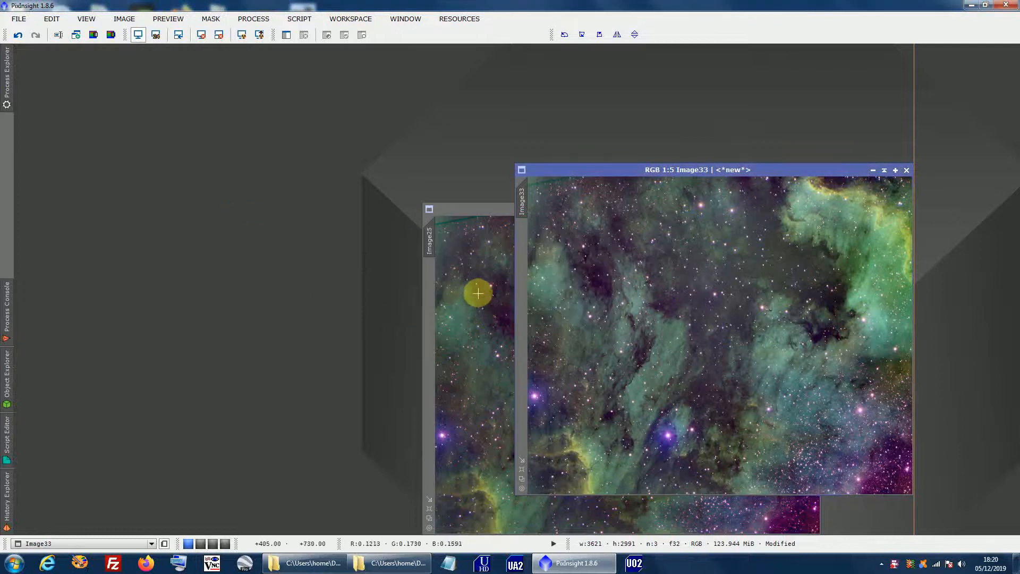
Step: Place Image25 beside Image33 and magnify both to 2:1 to compare the noise before and after processing
left_click(478, 293)
left_click_drag(491, 208, 167, 170)
scroll(198, 275, "up", 4)
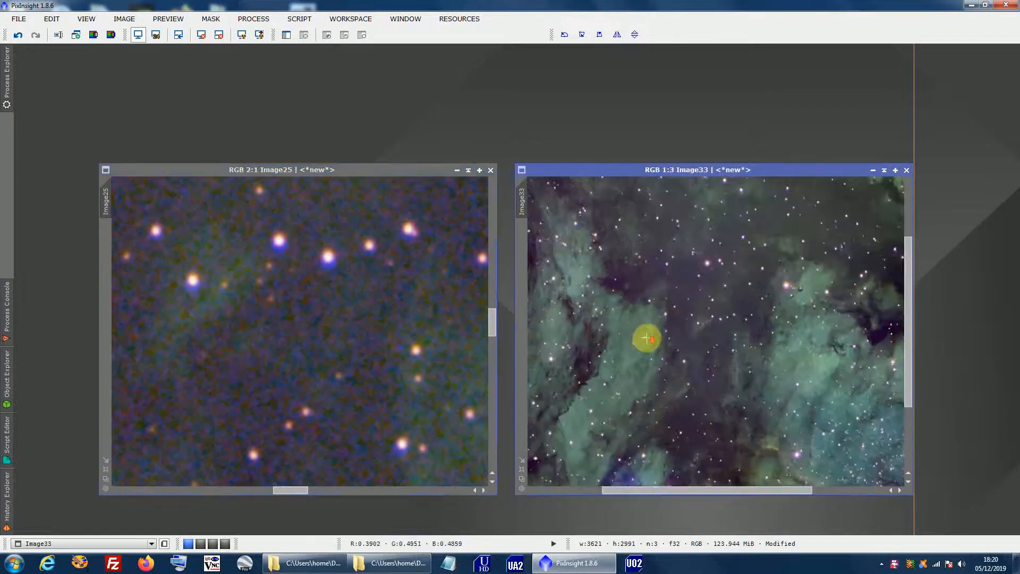
scroll(648, 338, "up", 4)
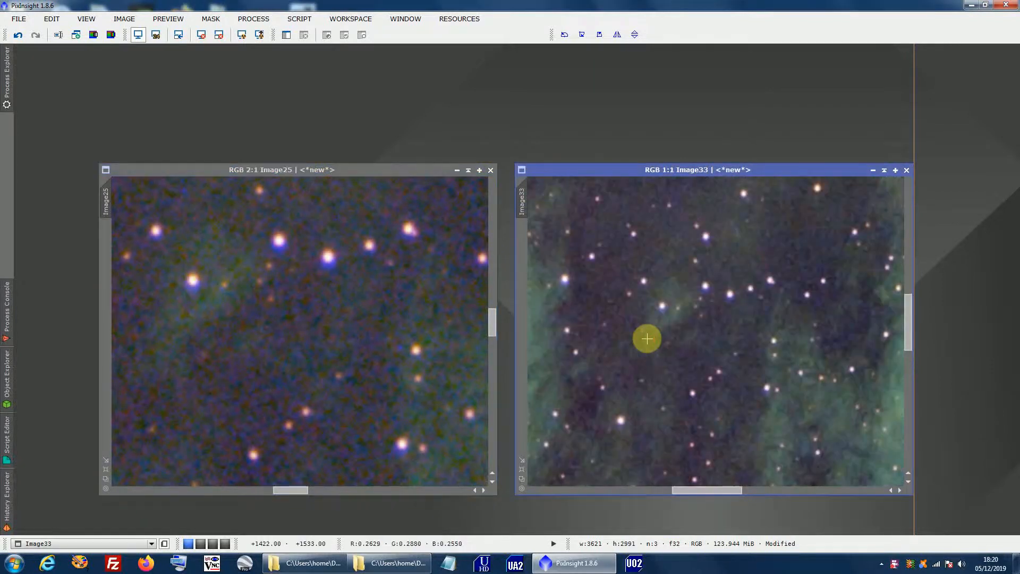
scroll(648, 342, "up", 1)
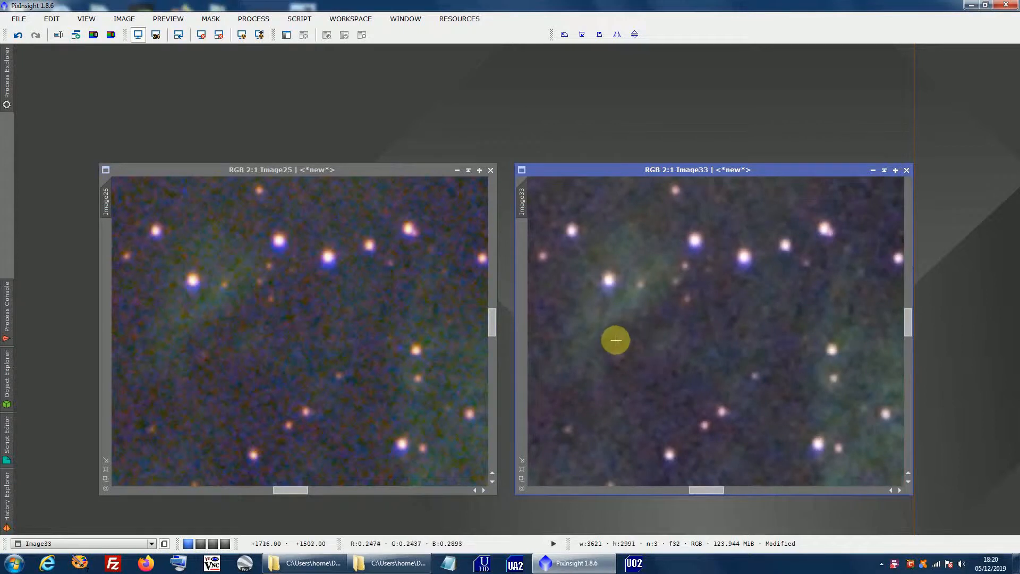
Step: Minimise Image25 to an icon and park it clear of the Image33 window
left_click(457, 171)
left_click_drag(343, 336, 966, 118)
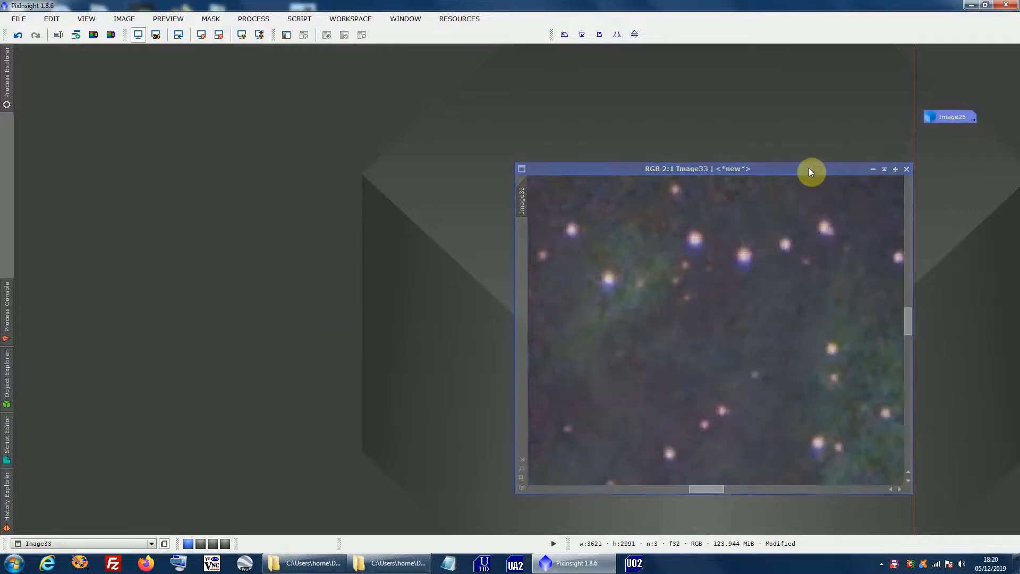
Step: Run the A03 Masked Noise-Colour-Star Reduction and Pallets script on Image33 with Background Glow Removal and Pallet Hubble Narrow Band Ha Oiii Sii enabled
left_click_drag(812, 170, 581, 158)
scroll(490, 248, "up", 2)
scroll(490, 247, "up", 3)
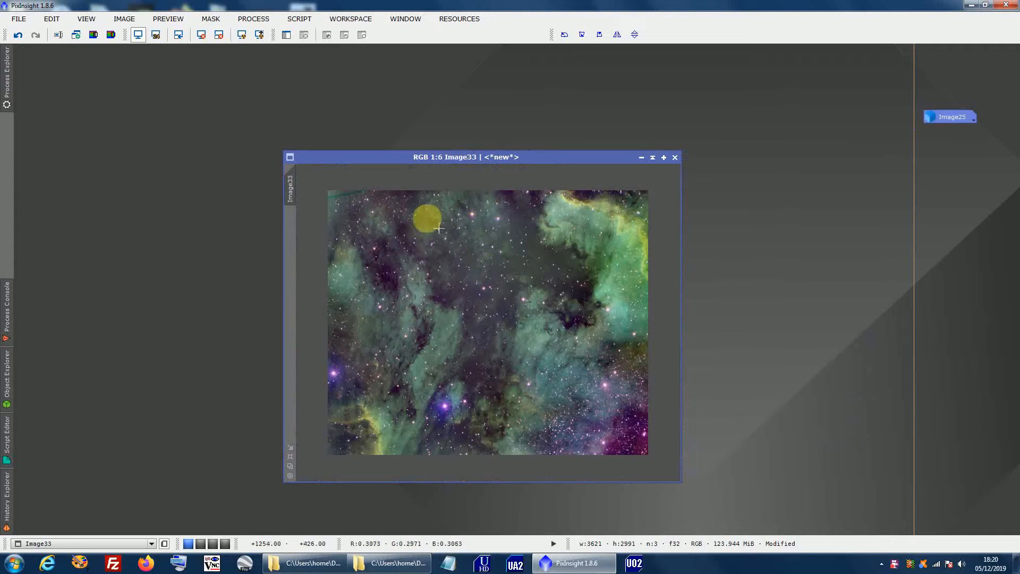
left_click(299, 19)
mouse_move(308, 36)
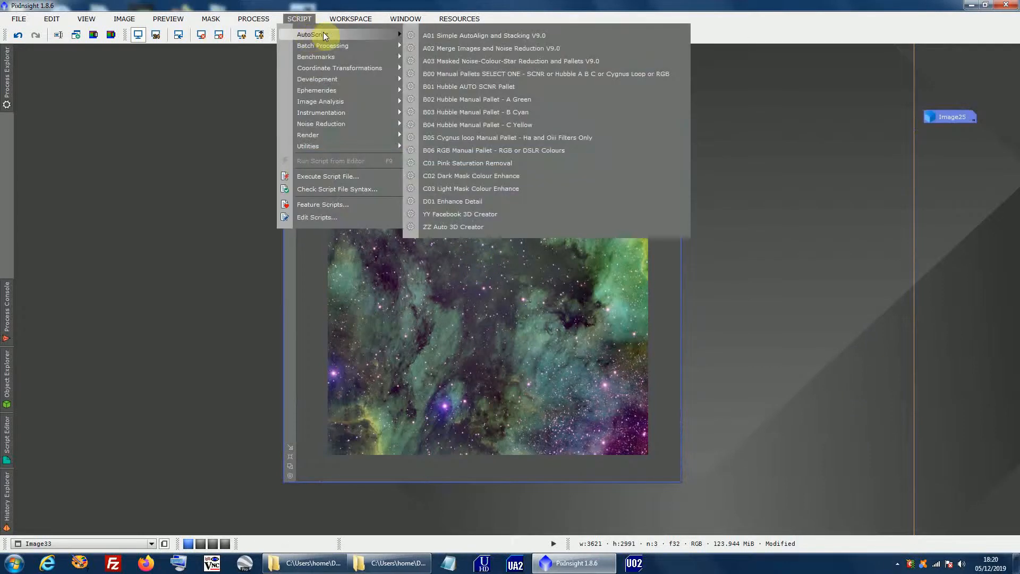
left_click(452, 61)
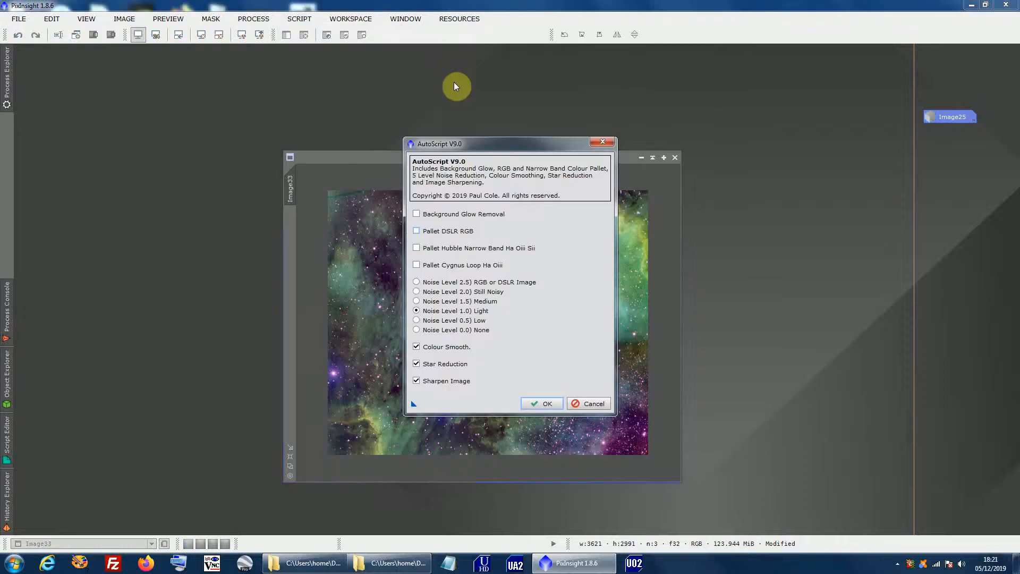
left_click(418, 216)
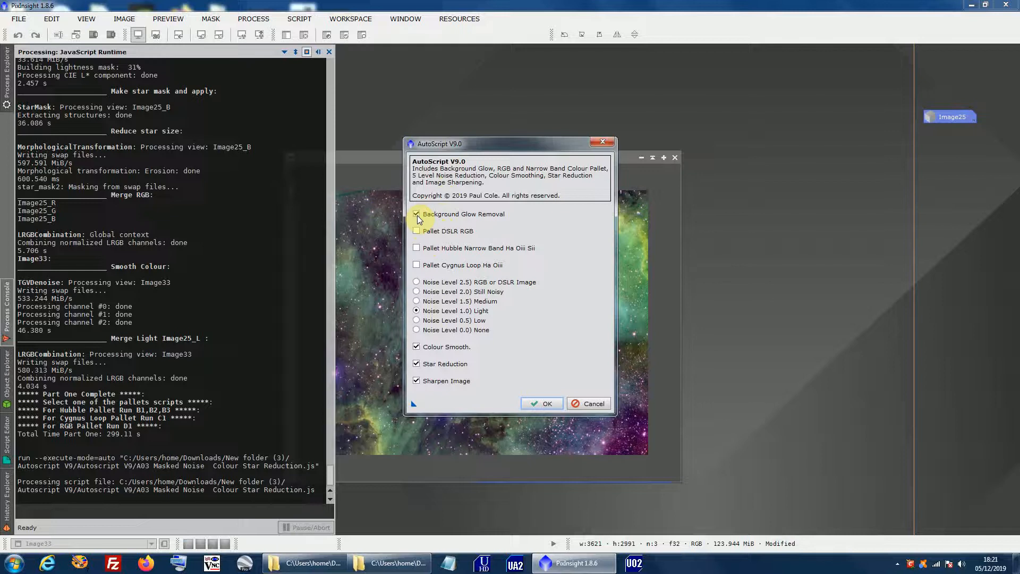
left_click(419, 250)
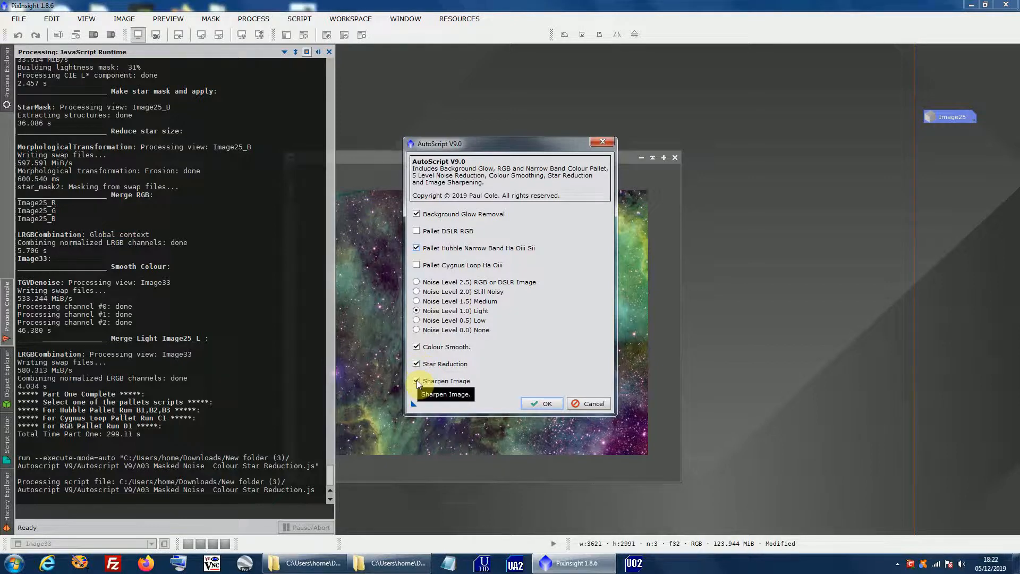
left_click(542, 404)
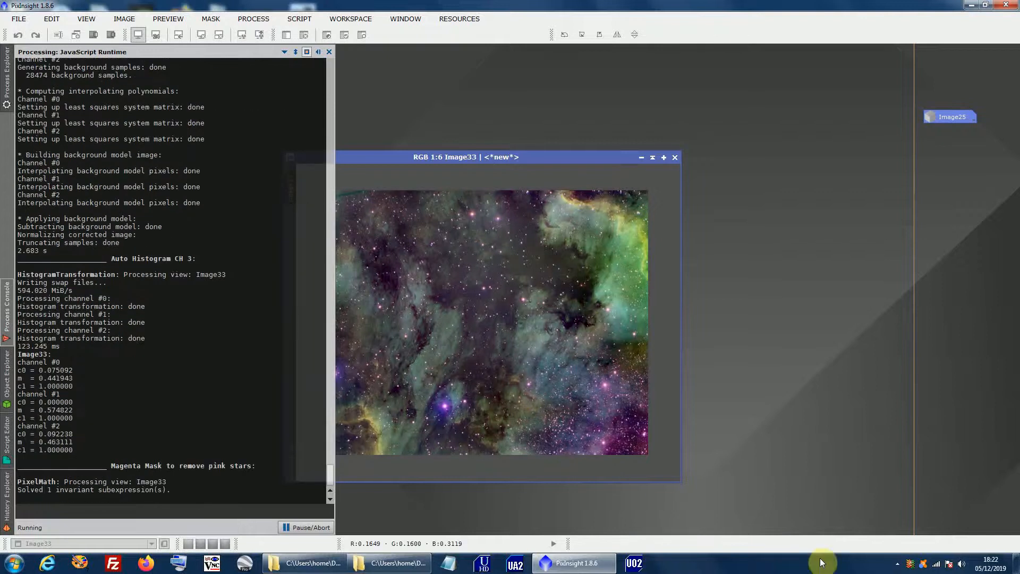
Step: Bring the processed Image33 to the front and move its window away from the new mask icons
left_click(897, 563)
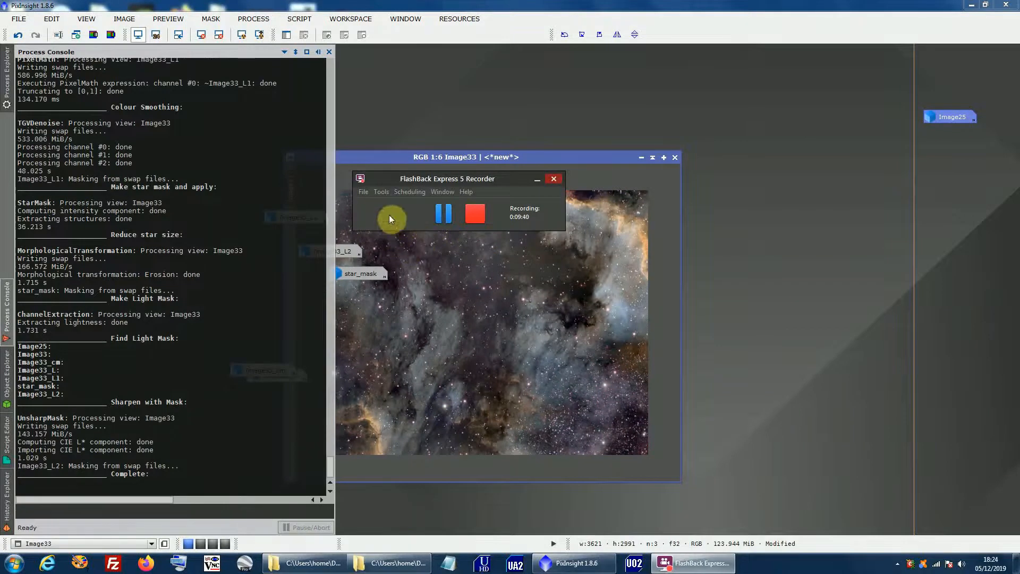
left_click(378, 157)
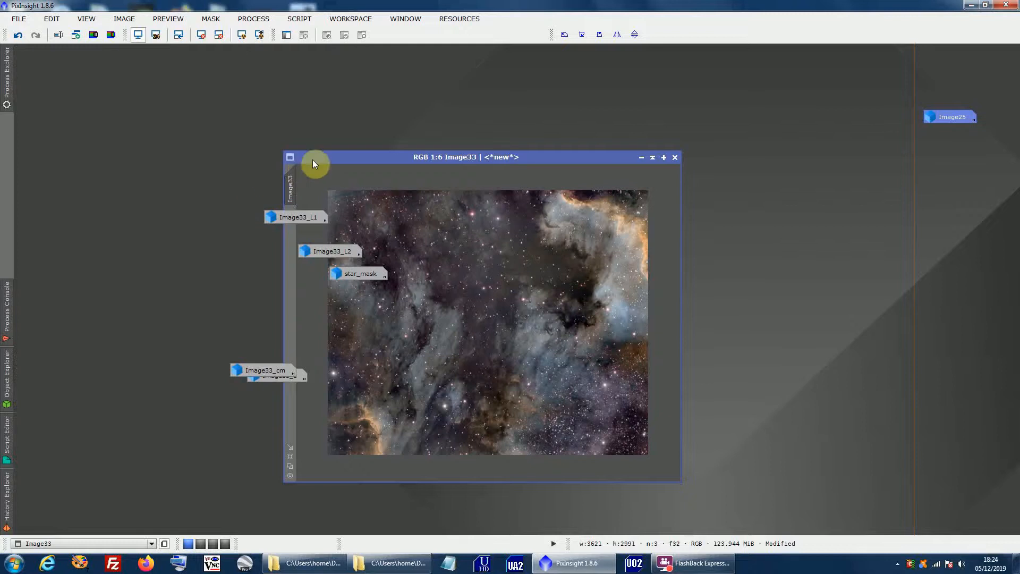
left_click_drag(324, 157, 407, 136)
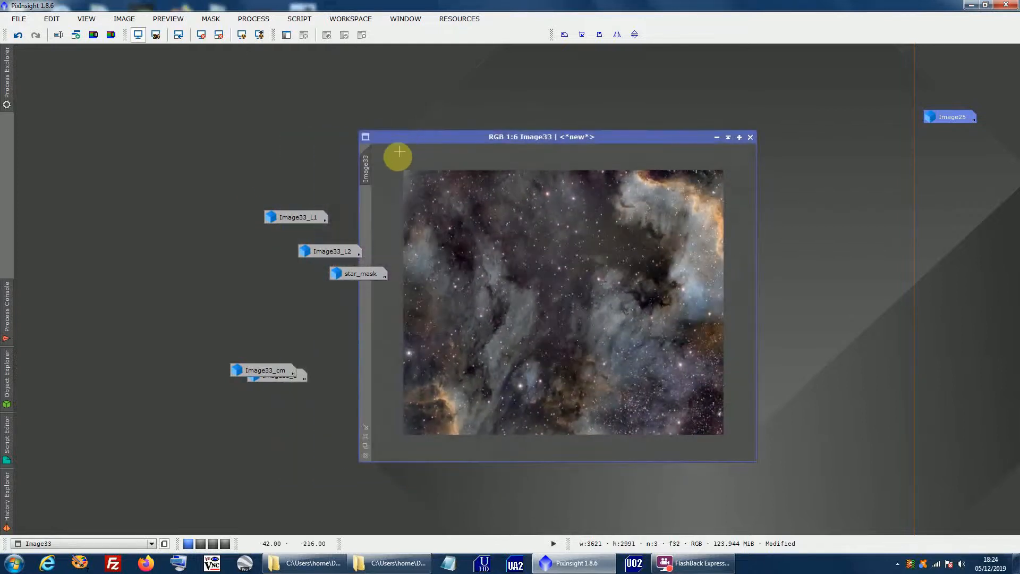
Step: Examine the stars in Image33 at 1:1 with the mask overlay hidden, stepping through the edit history to compare the processing
scroll(390, 207, "up", 2)
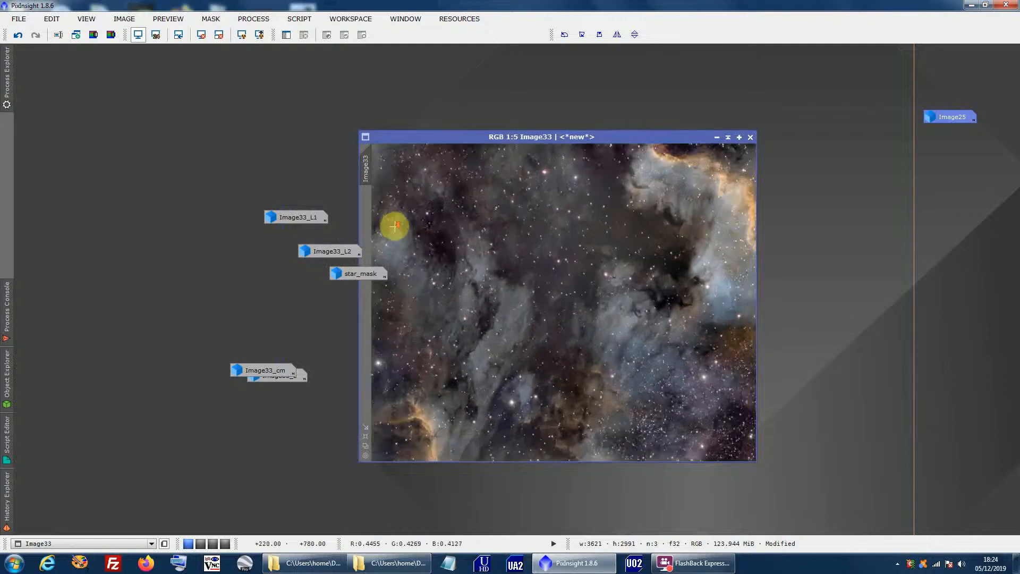
scroll(394, 230, "up", 3)
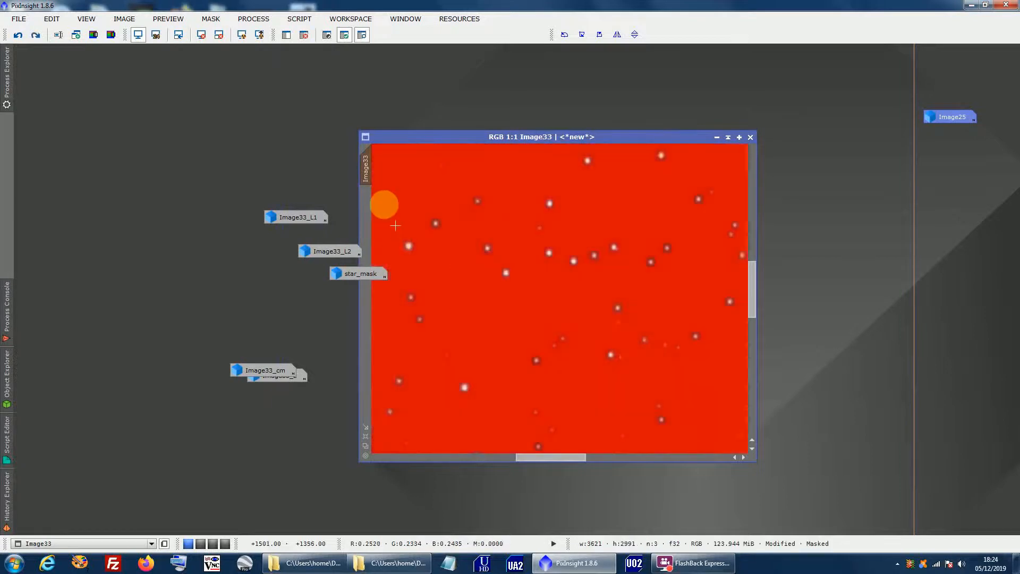
left_click(362, 35)
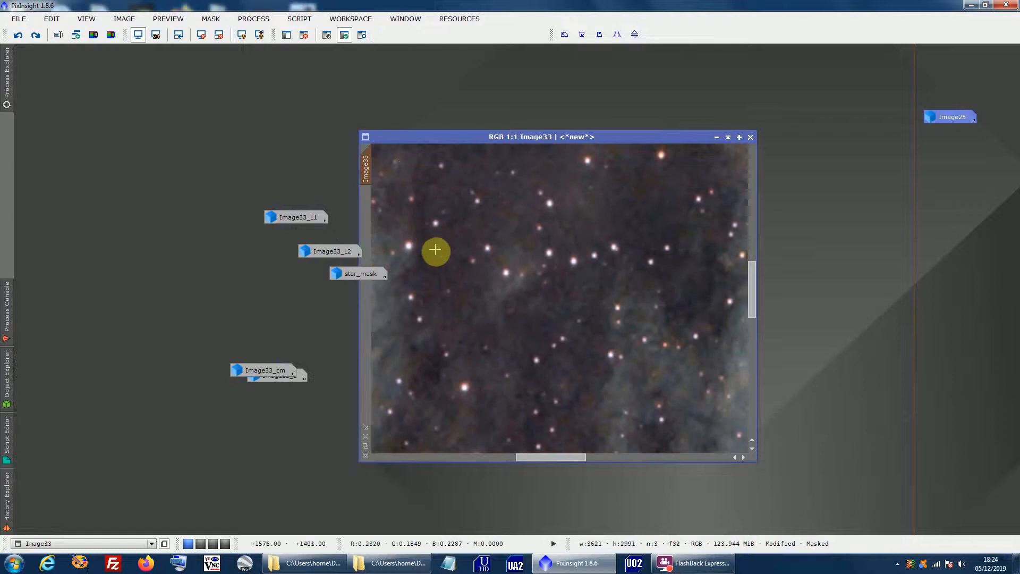
key("ctrl+z")
key("ctrl+z")
key("ctrl+z")
key("ctrl+z")
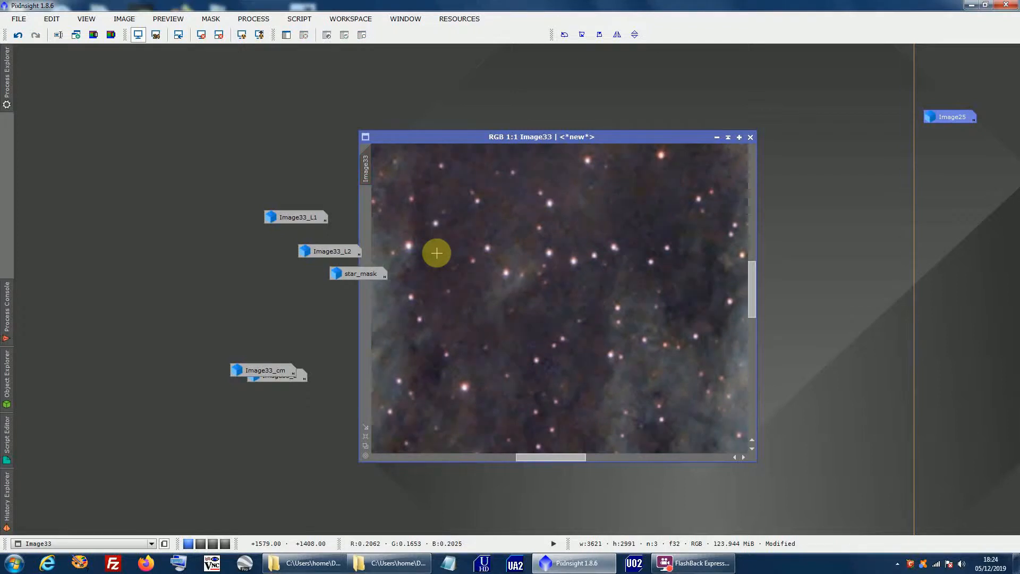
scroll(436, 256, "down", 6)
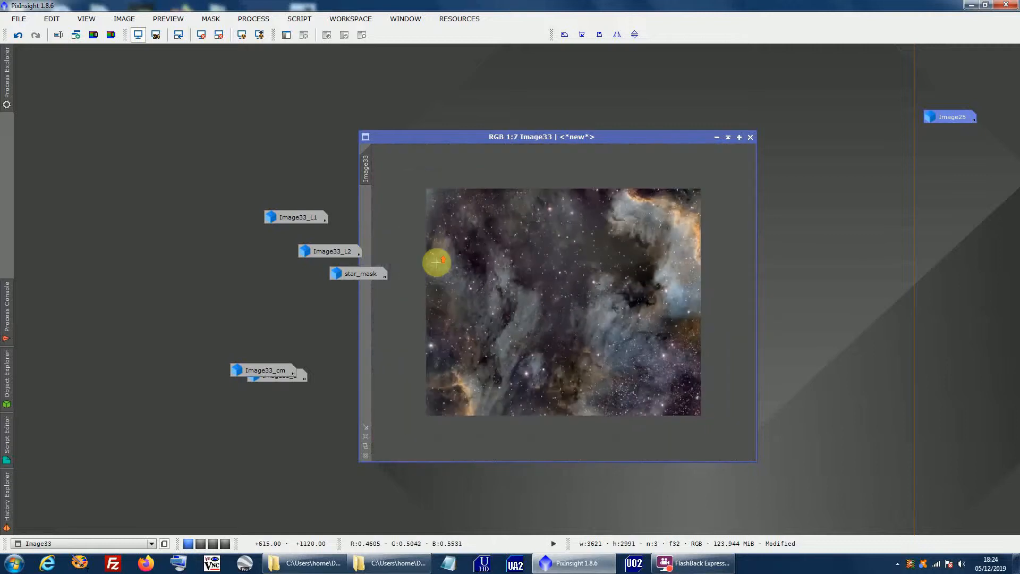
scroll(437, 262, "up", 1)
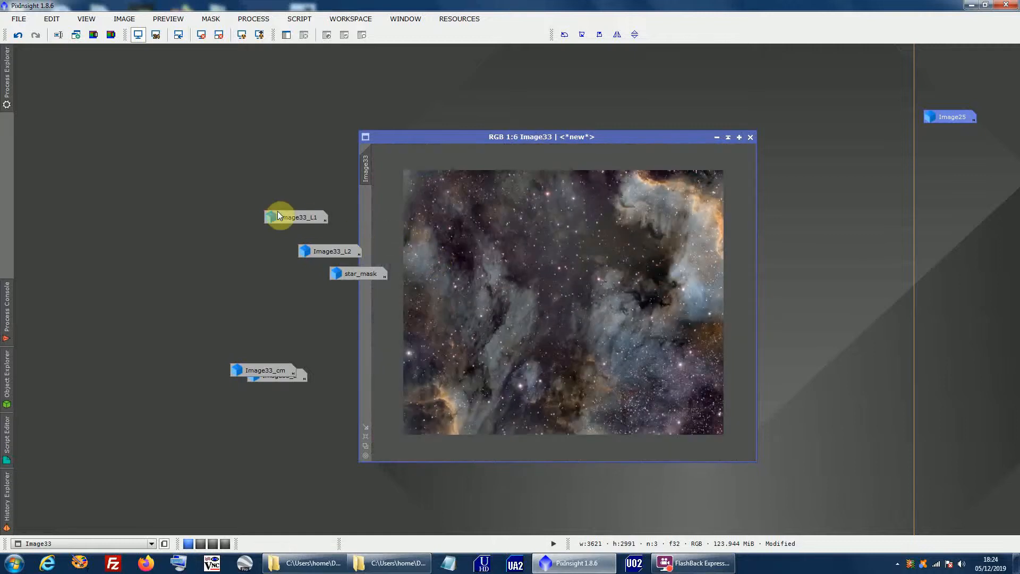
Step: Select the Image33 mask, luminance and star_mask icons and delete them all, accepting the broken mask references
left_click_drag(260, 201, 350, 398)
right_click(302, 378)
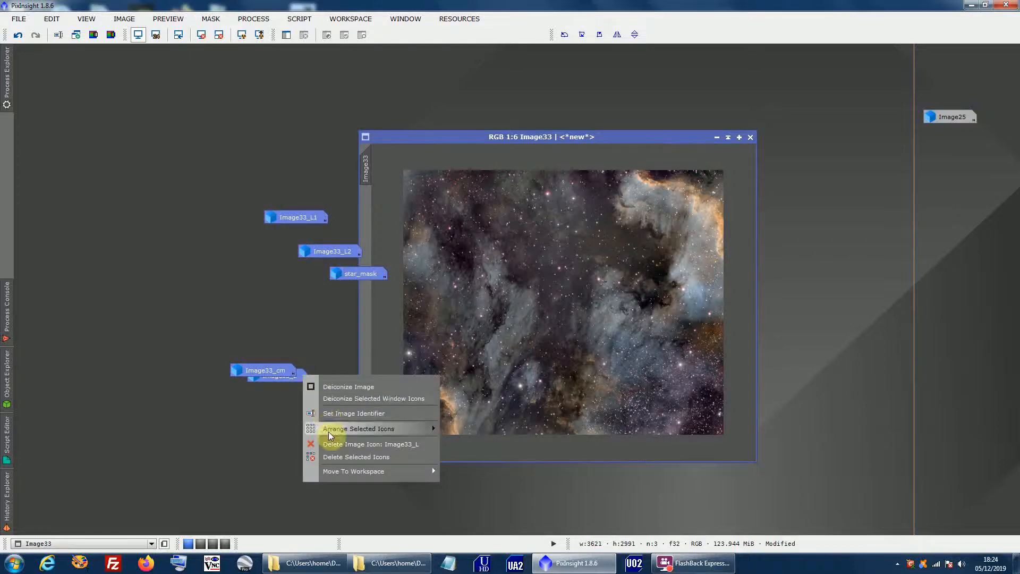
left_click(330, 456)
left_click(461, 307)
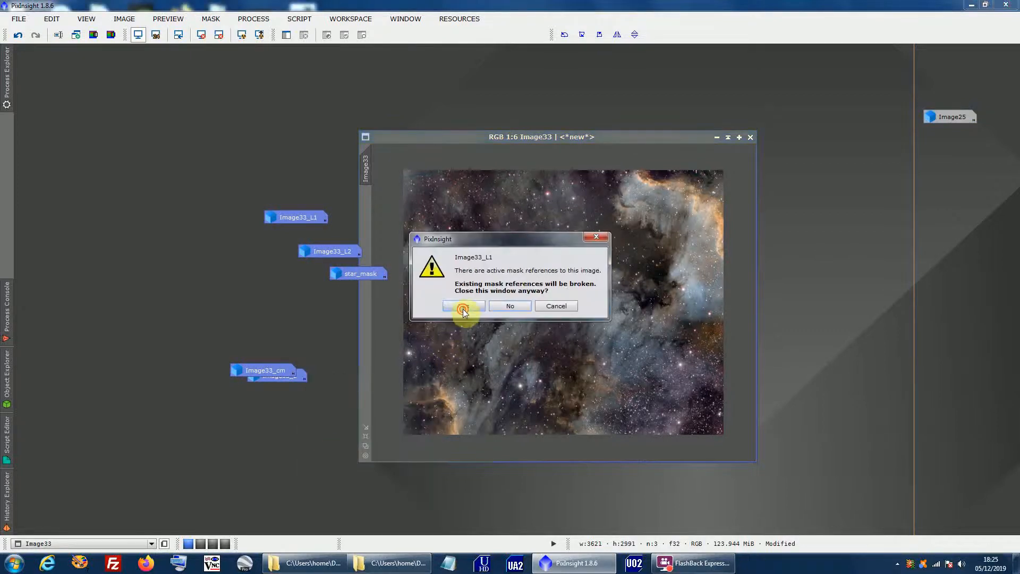
left_click(464, 309)
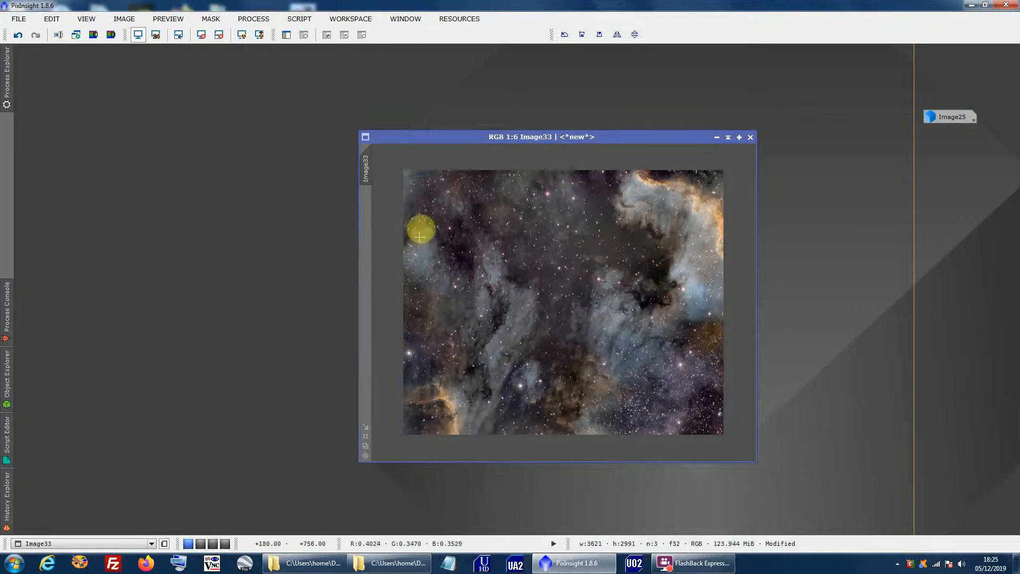
Step: Run the AutoScript C01 Pink Saturation Removal script on Image33
left_click(295, 20)
mouse_move(316, 35)
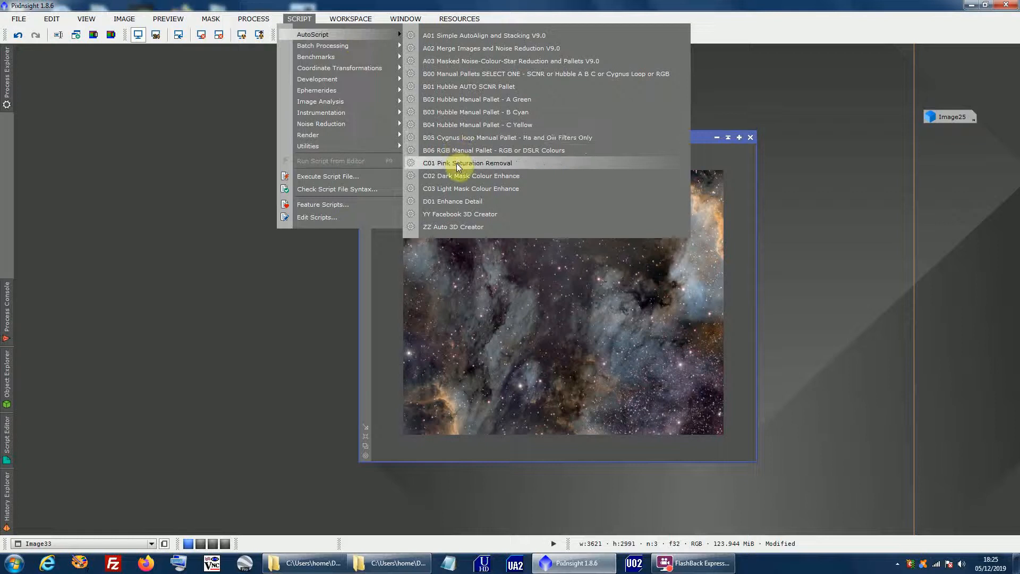
left_click(457, 164)
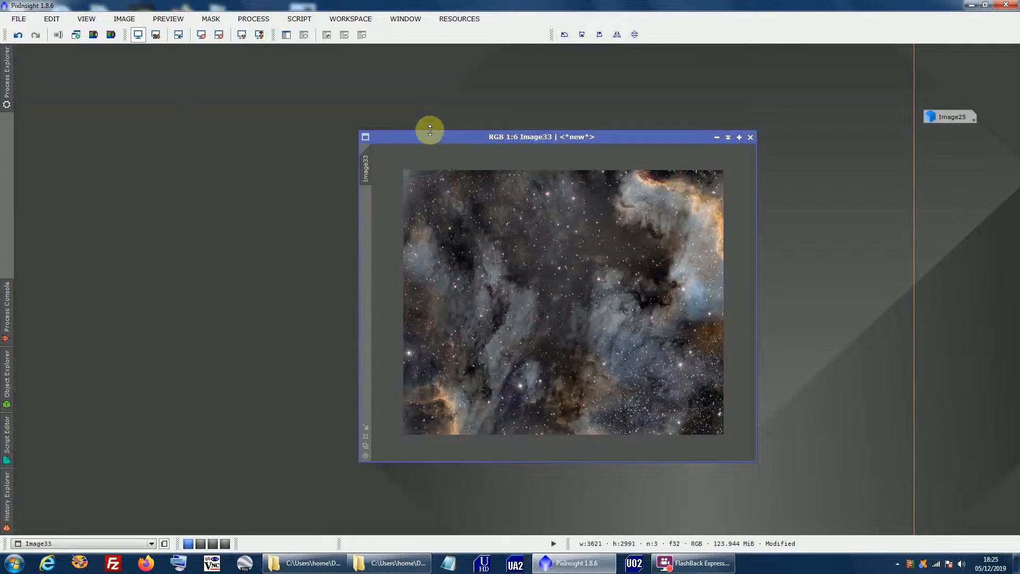
Step: Run the C02 Dark Mask Colour Enhance script on Image33, acknowledge its instructions and open a real-time preview for CurvesTransformation
left_click(299, 18)
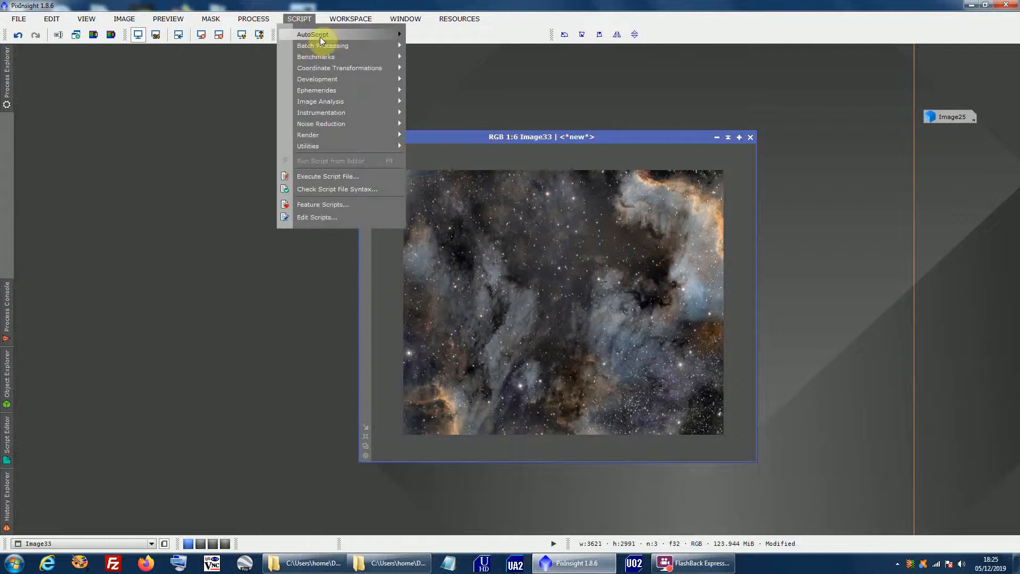
mouse_move(357, 38)
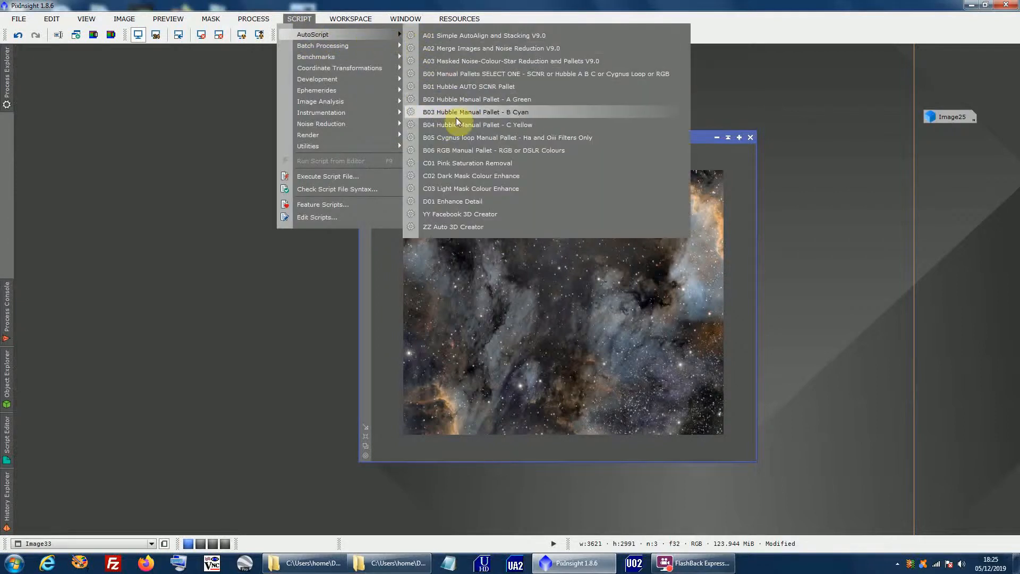
left_click(456, 177)
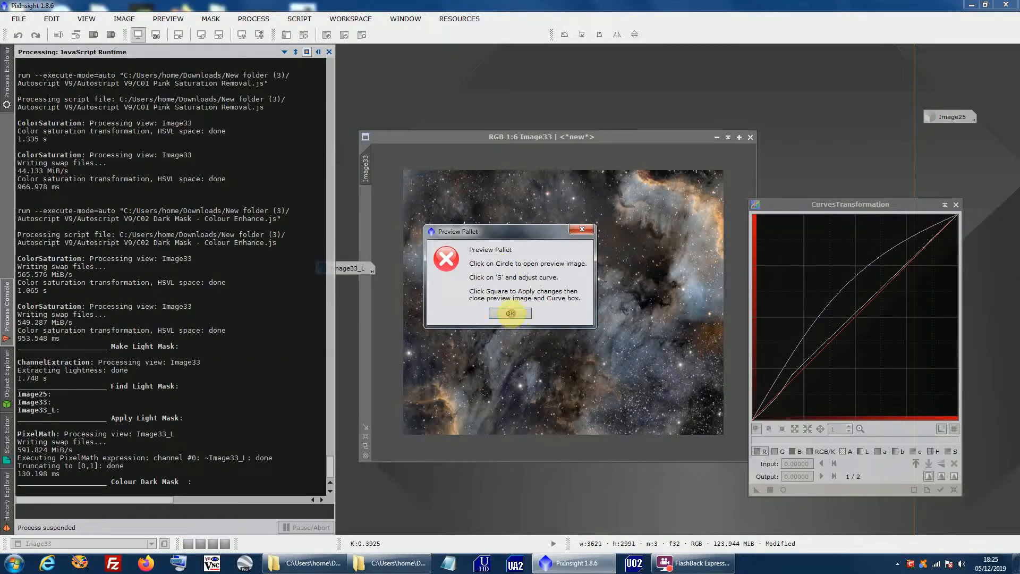
left_click(512, 314)
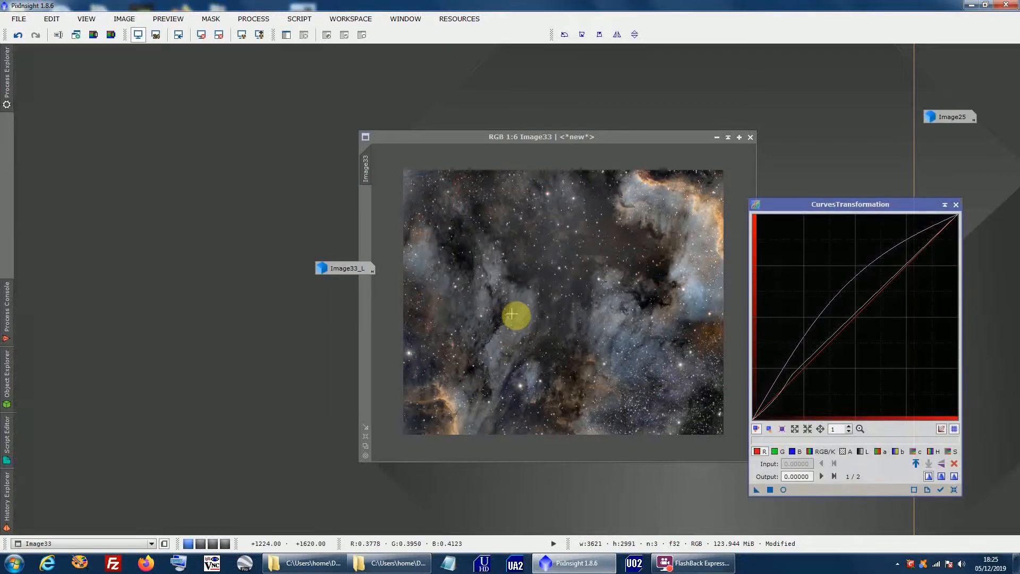
left_click(784, 490)
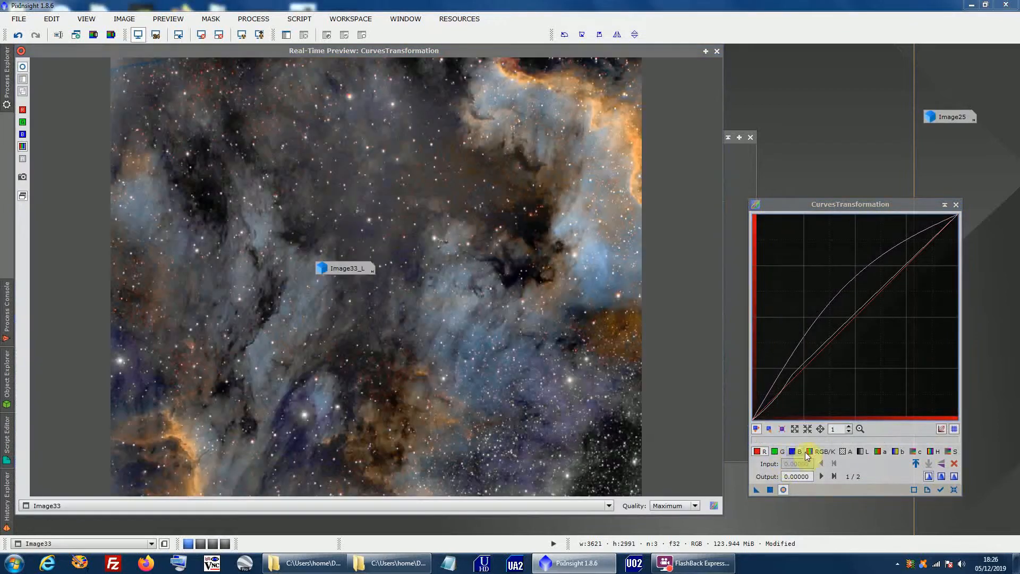
Step: Raise the saturation curve to output 0.51680 at input 0.30749, and lower the RGB/K curve's darker range to 0.21705 at 0.22997
left_click(951, 451)
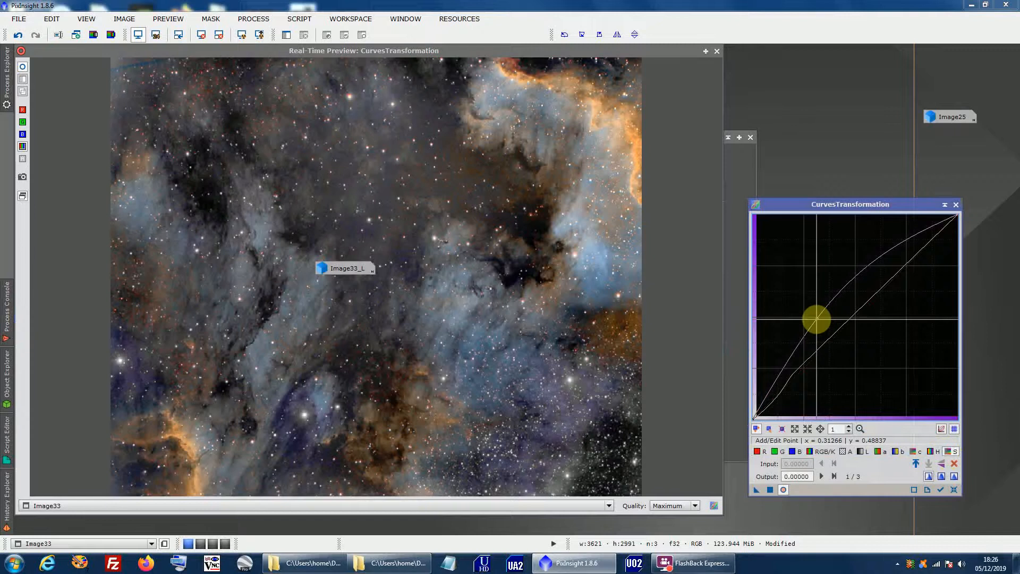
mouse_move(817, 319)
left_mouse_down()
mouse_move(824, 332)
mouse_move(808, 304)
mouse_move(815, 314)
left_mouse_up()
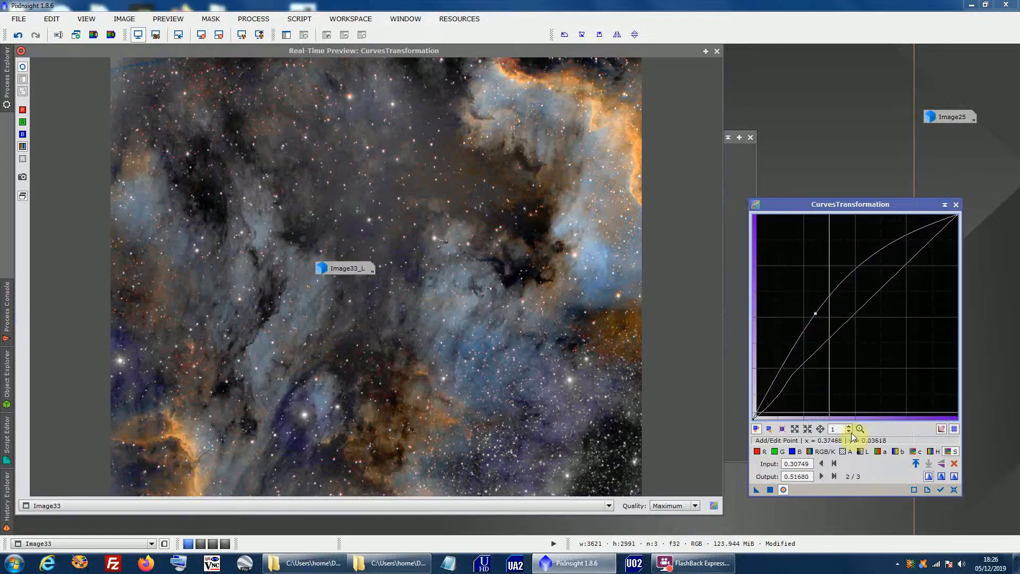
left_click(863, 451)
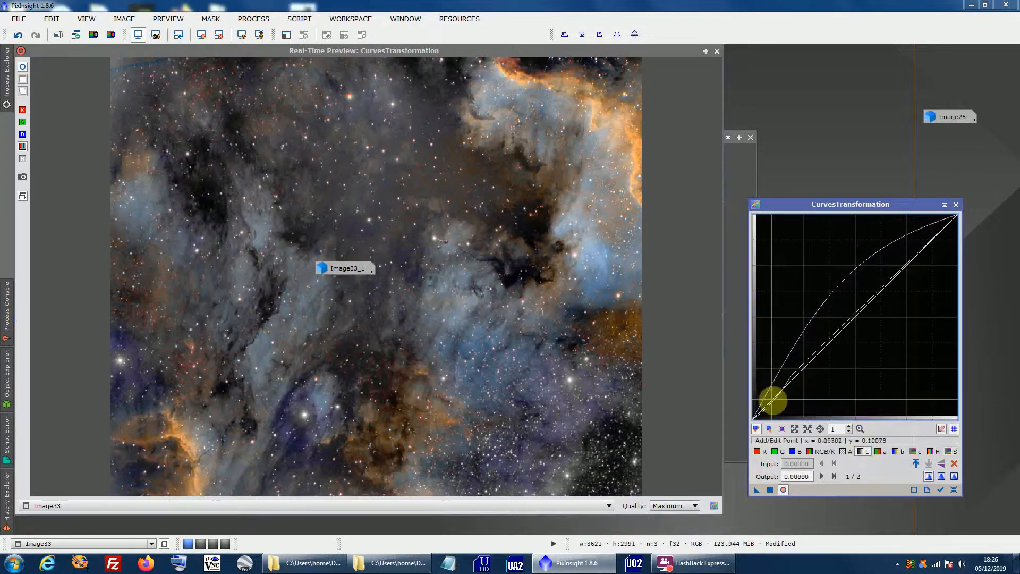
left_click(819, 452)
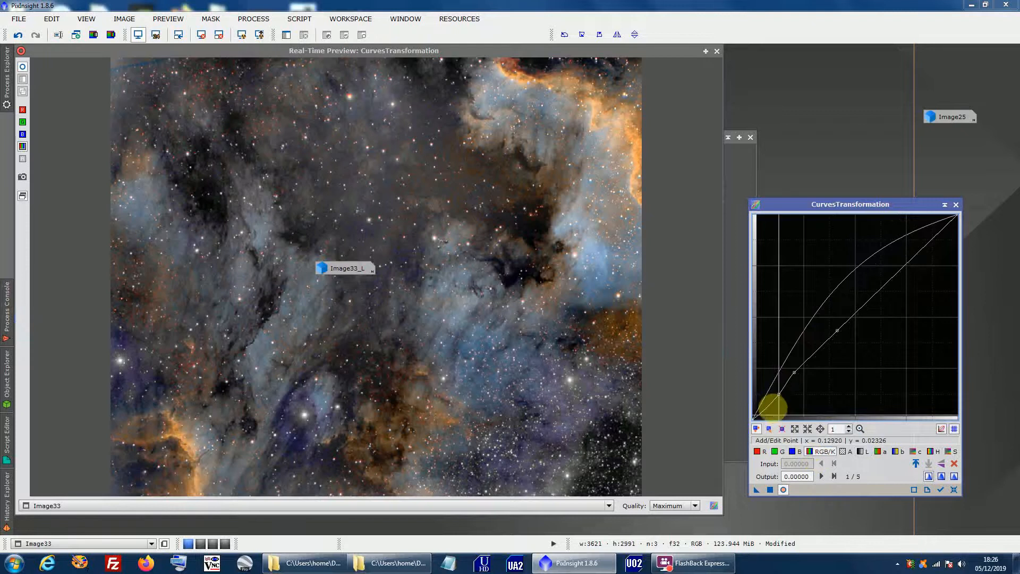
left_click_drag(779, 394, 800, 375)
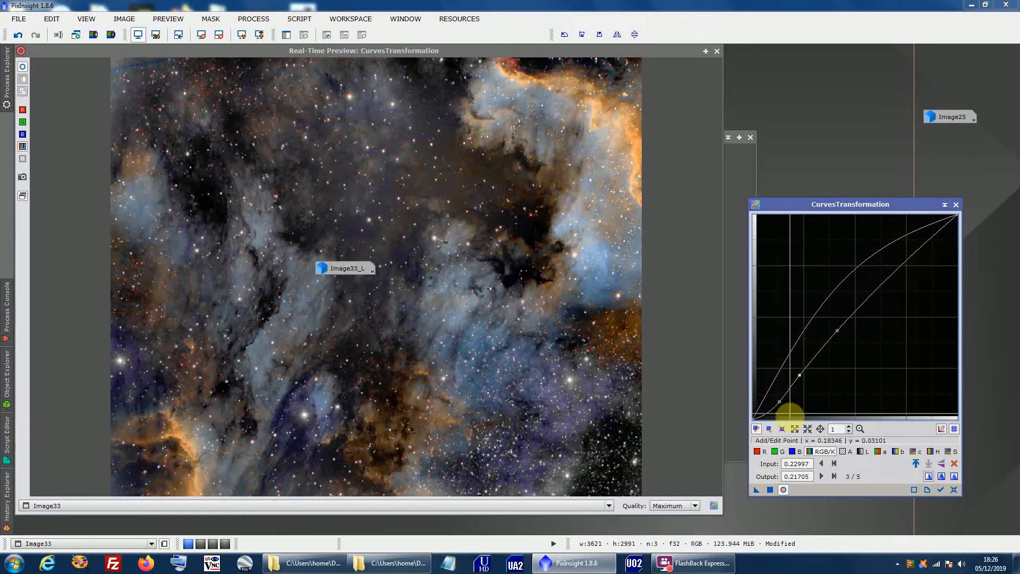
Step: Move the saturation curve point to input 0.29199, output 0.53747, and apply the curves to Image33
left_click(952, 452)
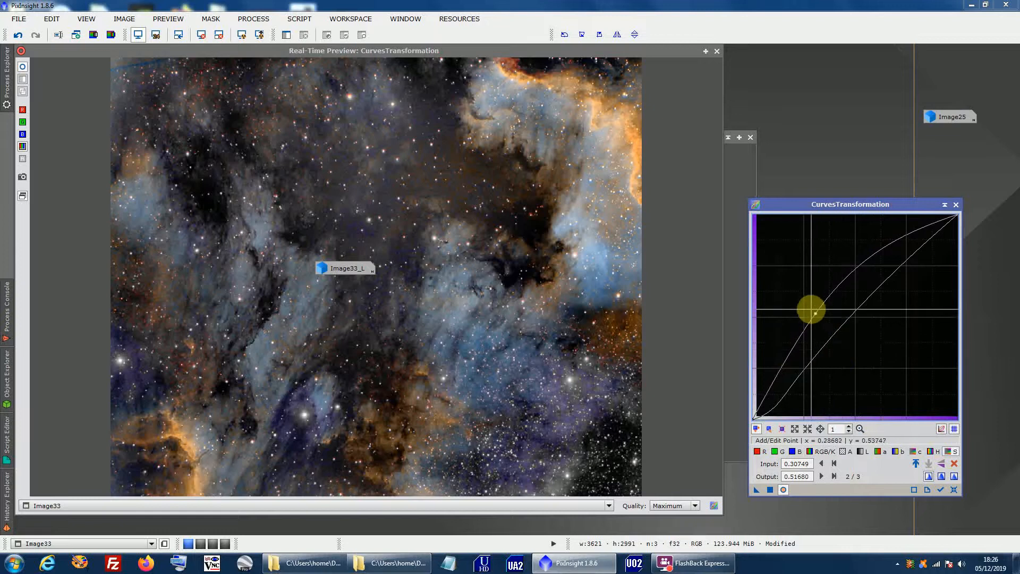
left_click_drag(816, 313, 812, 309)
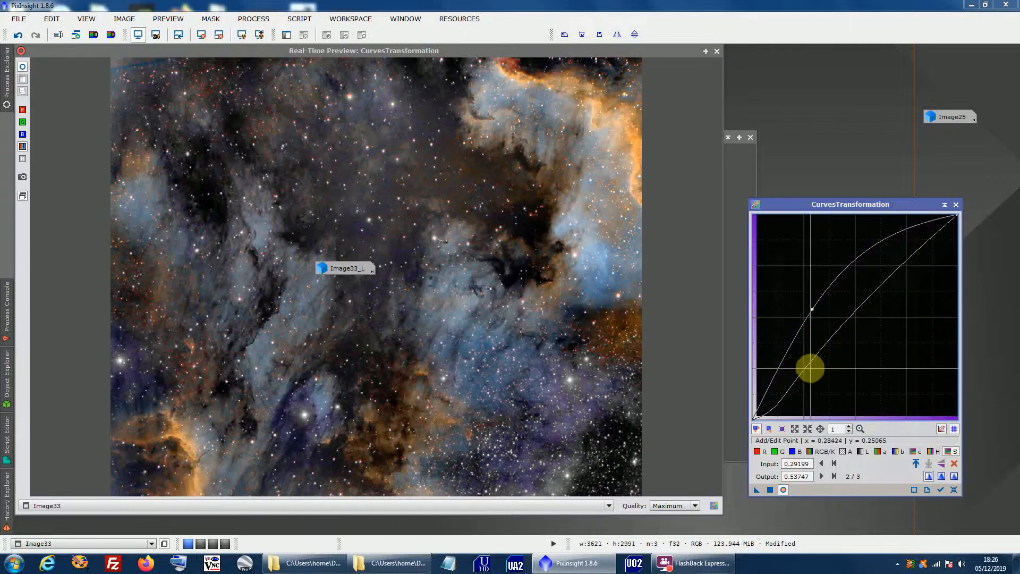
left_click(771, 490)
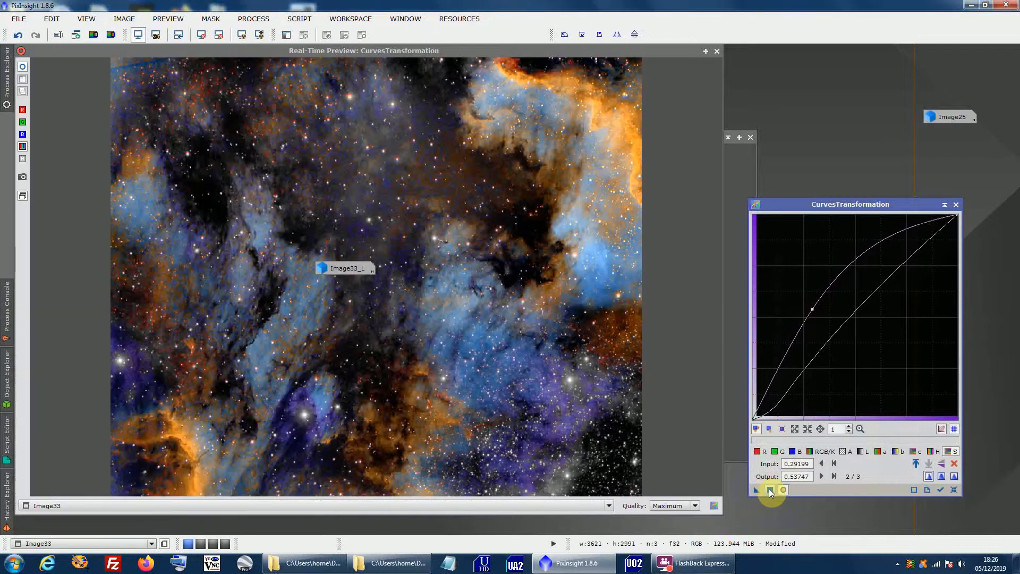
Step: Reset the curves, close CurvesTransformation and its real-time preview, and move the Image33_L mask icon clear of the Image33 window
left_click(953, 489)
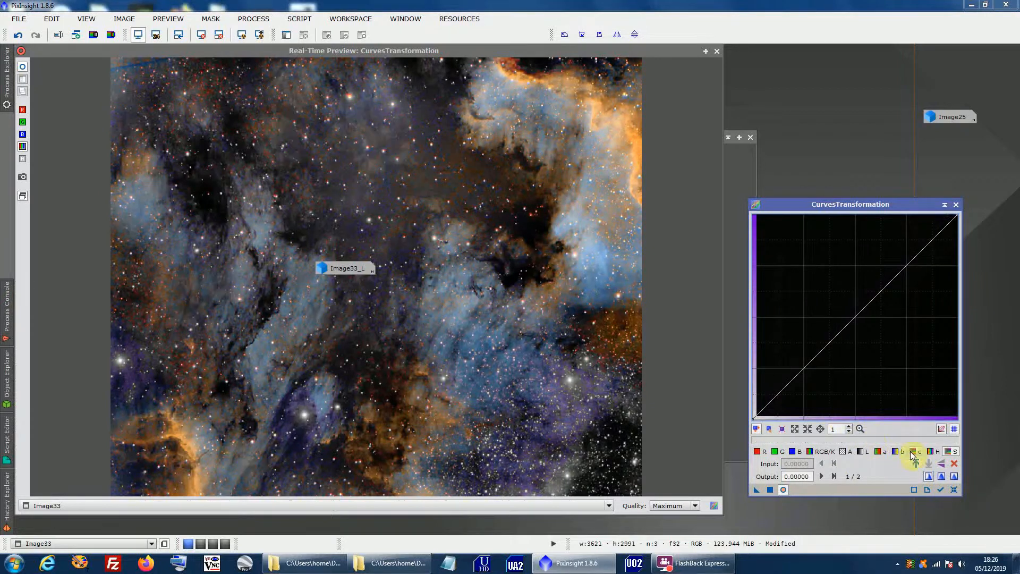
mouse_move(847, 334)
left_mouse_down()
mouse_move(834, 314)
mouse_move(841, 331)
left_mouse_up()
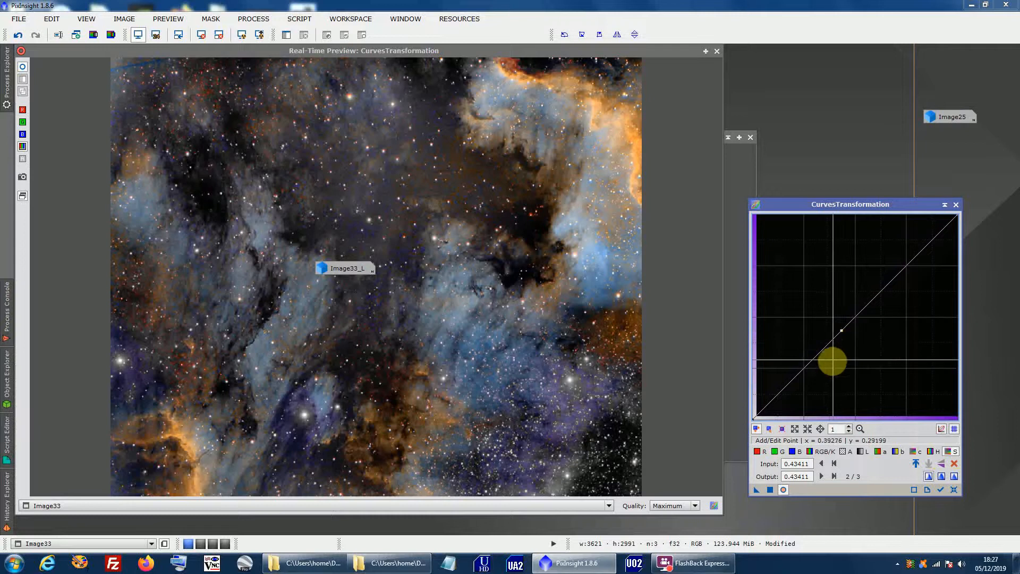
left_click(956, 204)
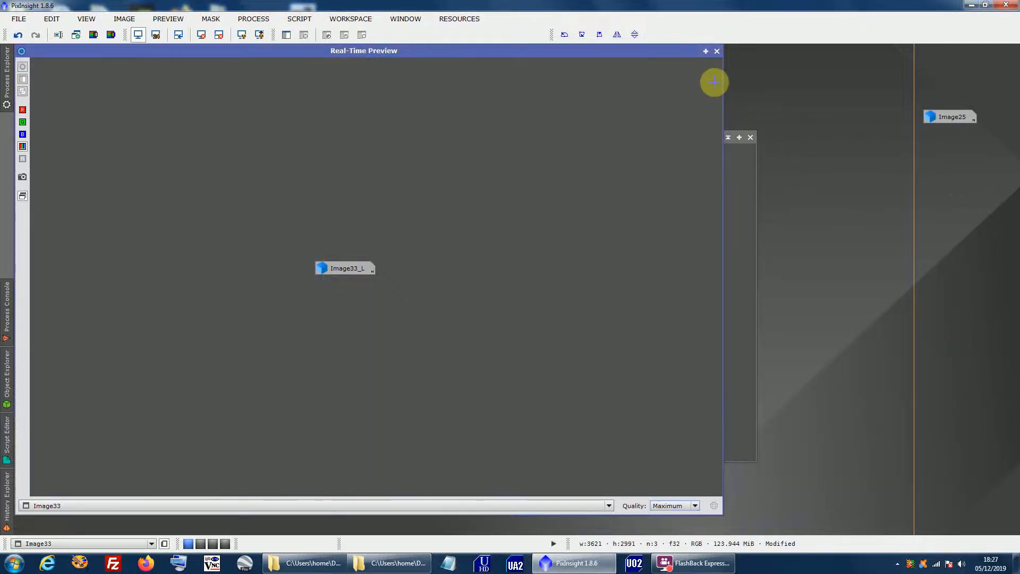
left_click(717, 50)
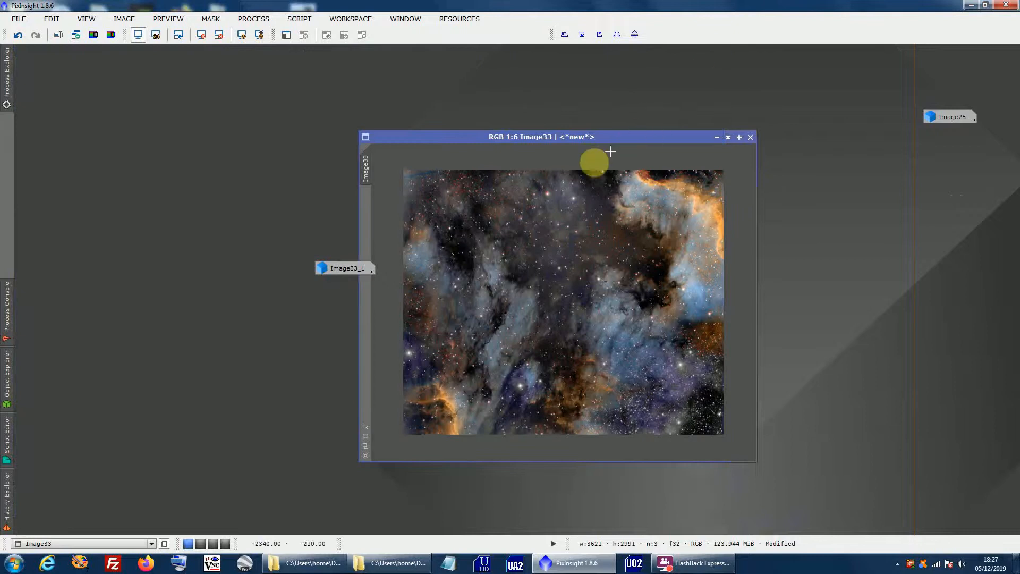
left_click_drag(311, 265, 208, 241)
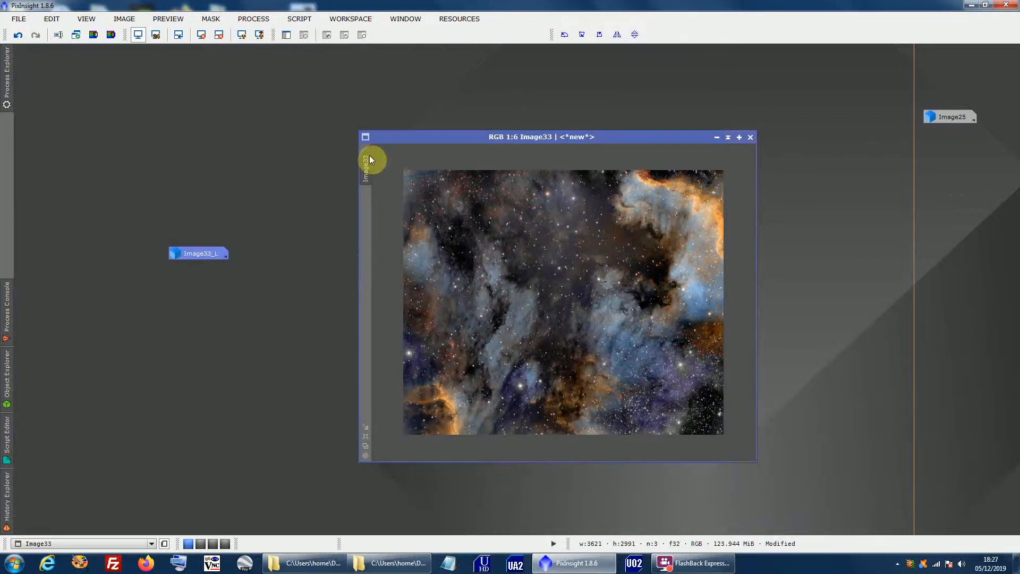
Step: Run the C03 Light Mask Colour Enhance script on Image33, acknowledge its instructions and open a real-time preview of the curves
left_click(299, 19)
mouse_move(341, 36)
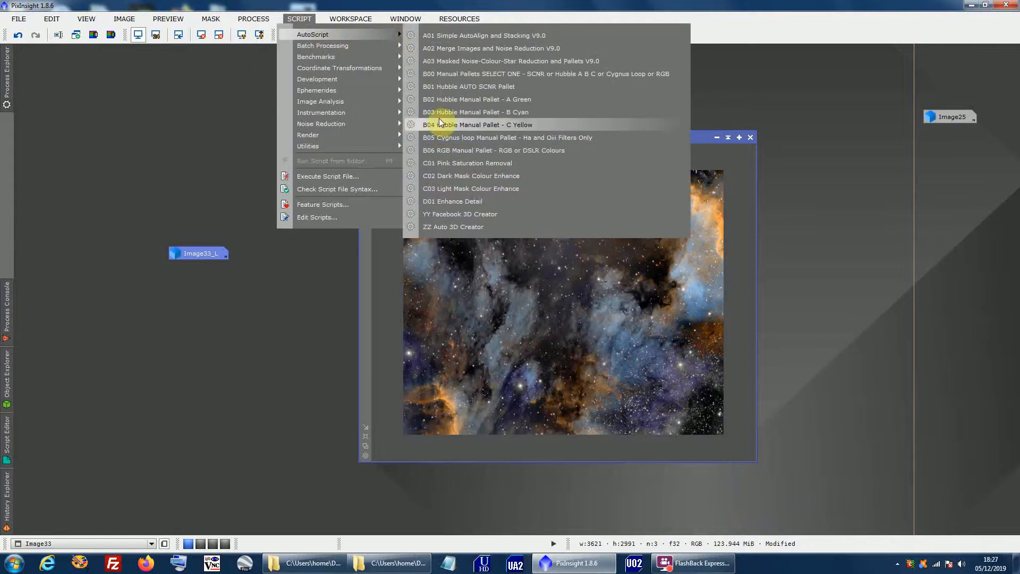
left_click(453, 189)
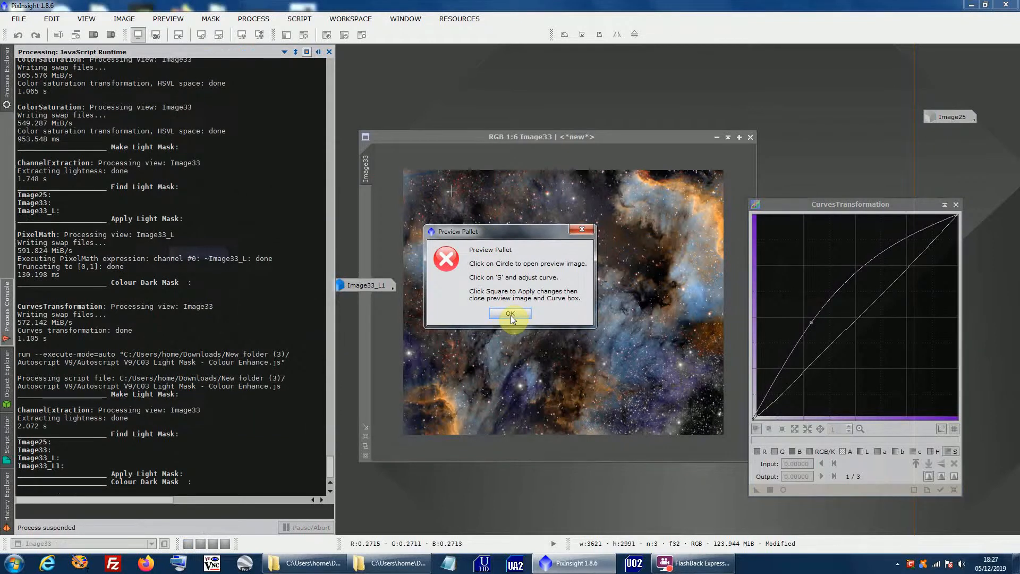
left_click(510, 314)
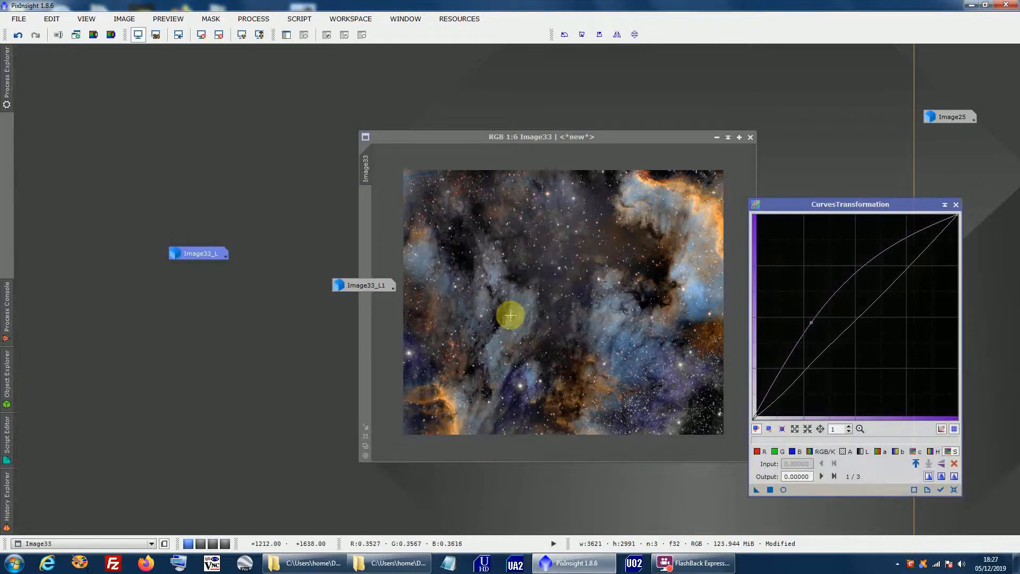
left_click(784, 489)
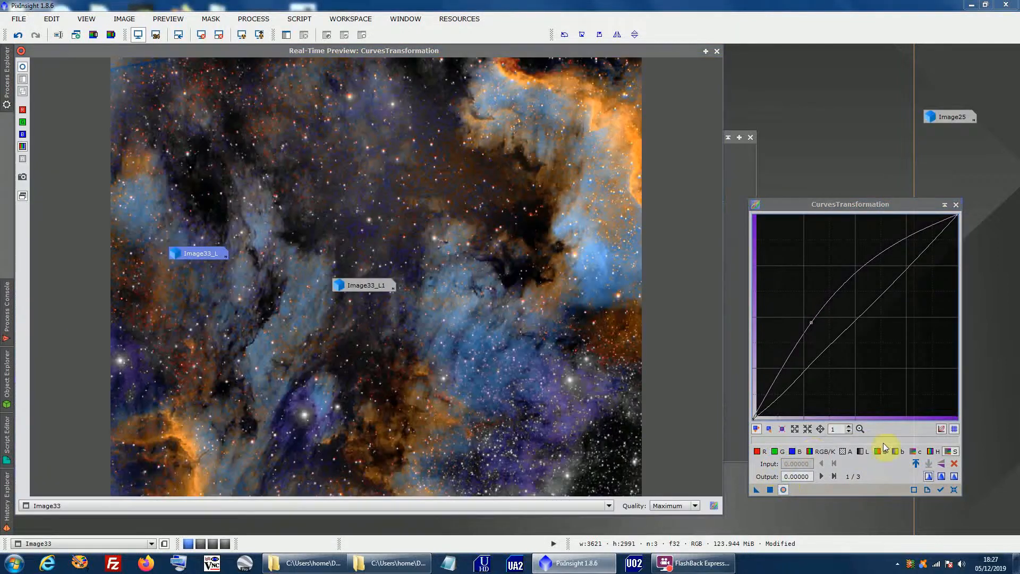
Step: Adjust the saturation curve point to input 0.31525, output 0.43669
left_click_drag(852, 349, 817, 330)
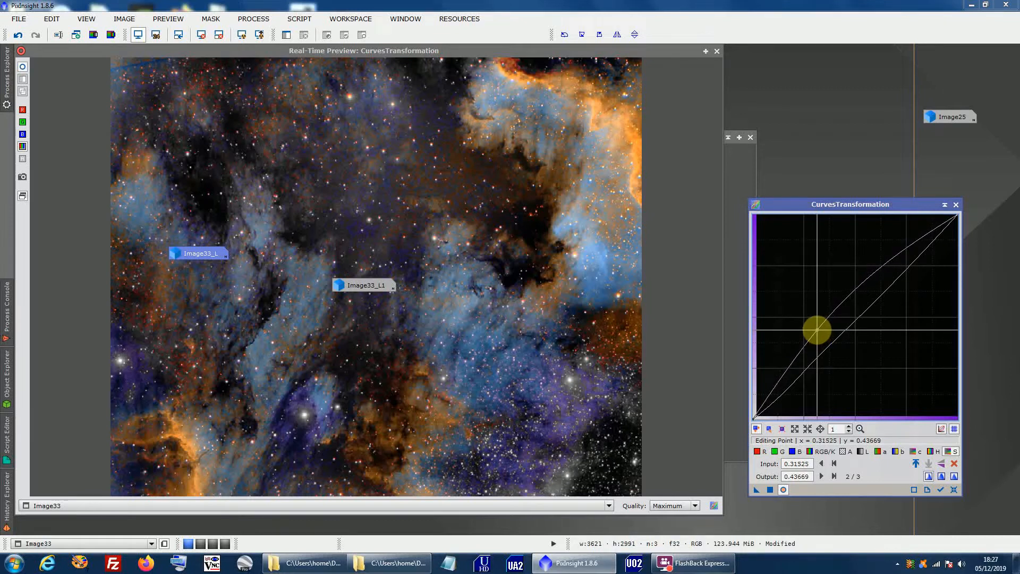
left_click_drag(817, 330, 818, 330)
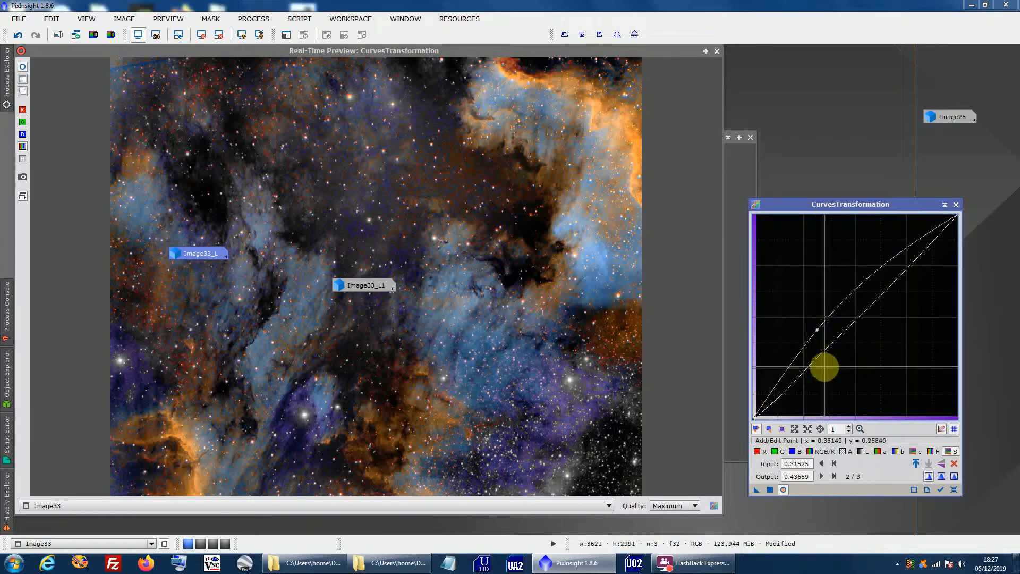
left_click(860, 450)
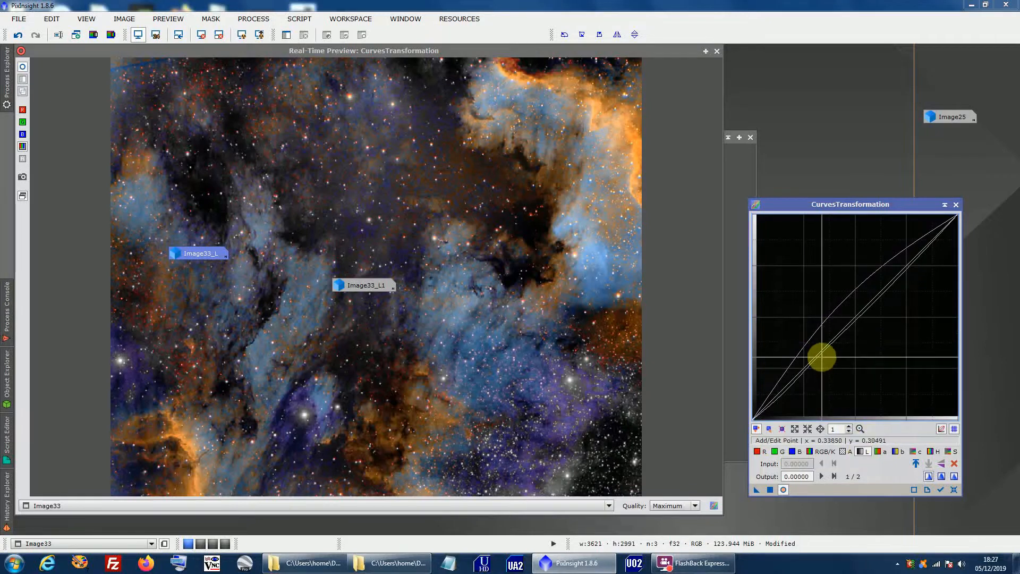
Step: Shape the RGB/K curve through 0.16537/0.10853, 0.33592/0.28165 and 0.63307/0.62016 (input/output), and apply the curves to Image33
left_click(827, 453)
left_click_drag(836, 371, 821, 362)
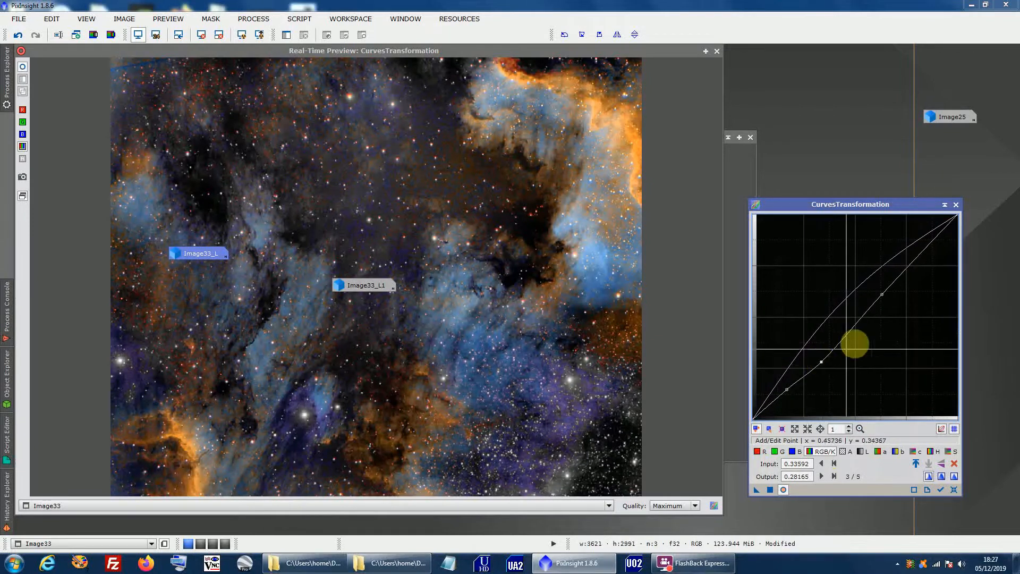
left_click_drag(881, 296, 883, 293)
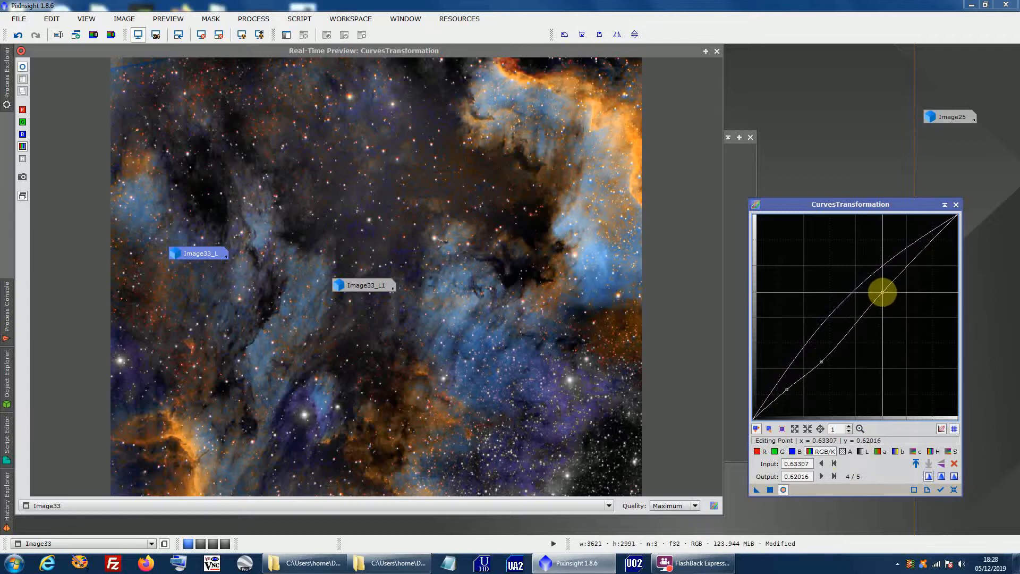
left_click_drag(785, 391, 785, 397)
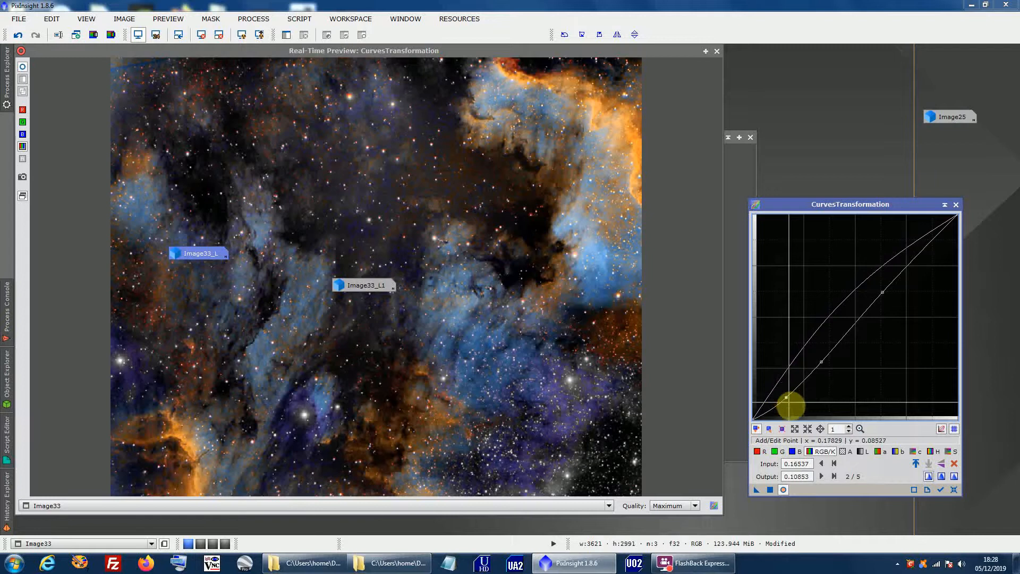
left_click(768, 490)
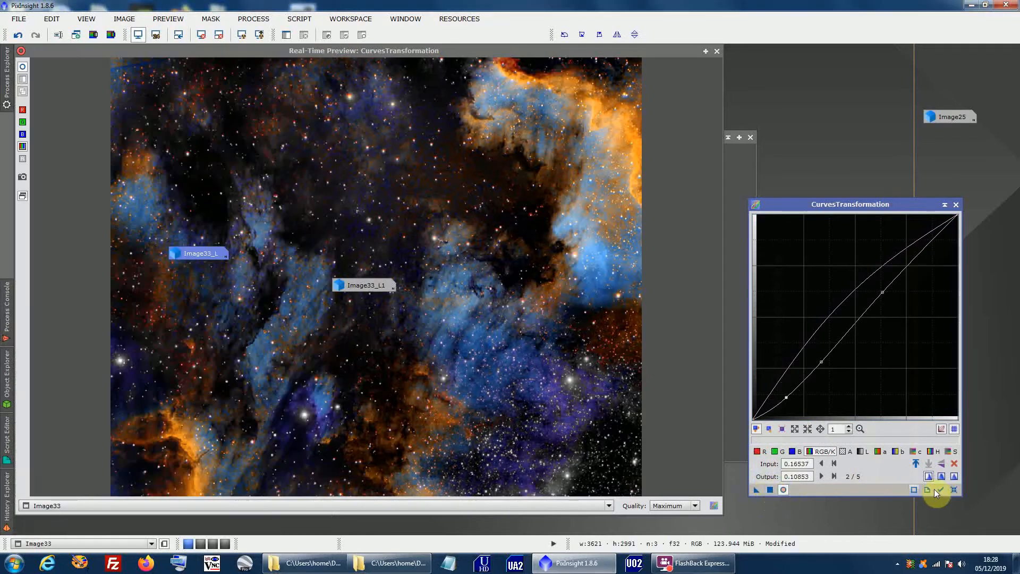
Step: Reset all curves and close both CurvesTransformation and the real-time preview
left_click(952, 489)
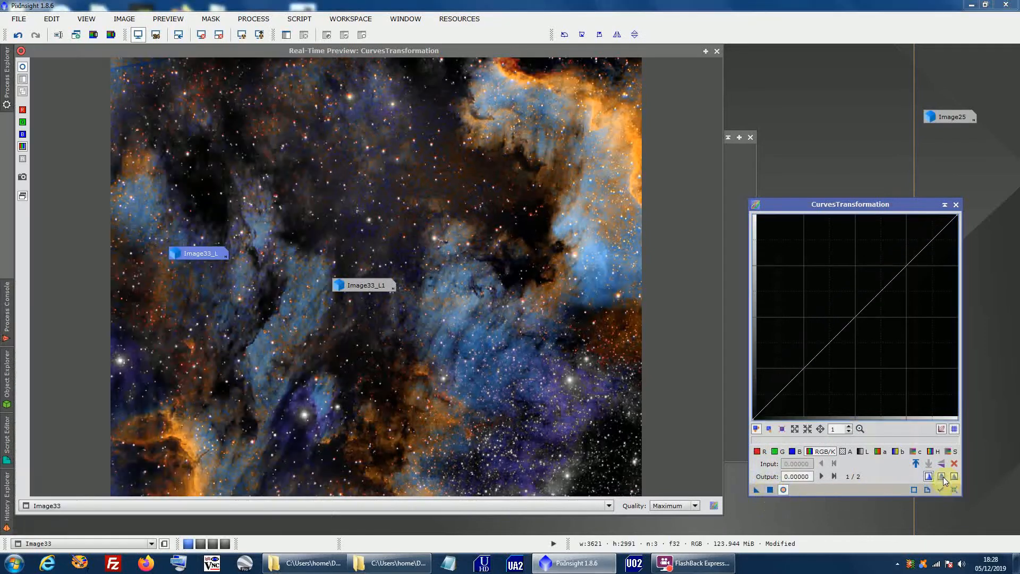
left_click(955, 205)
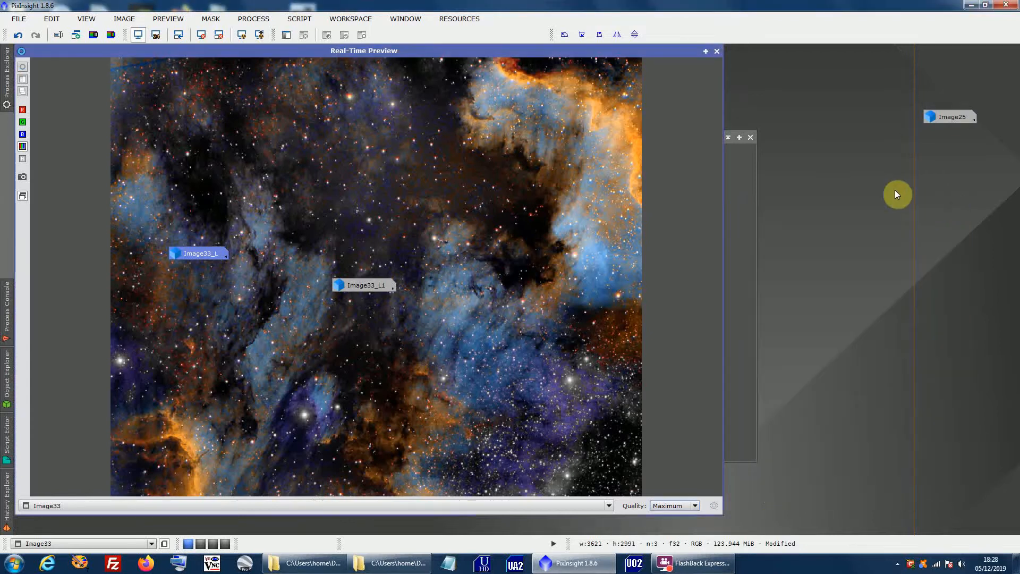
left_click(717, 51)
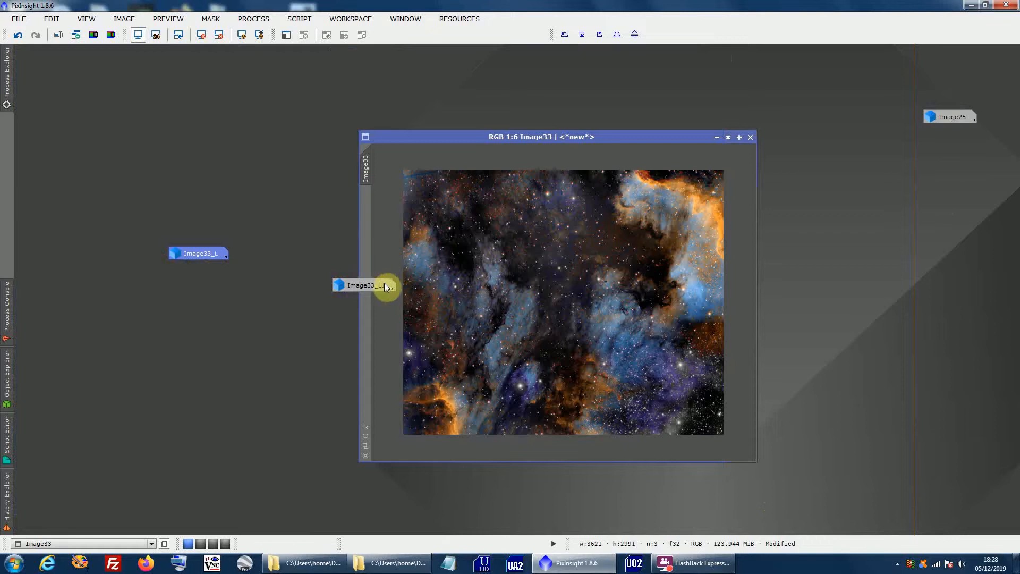
Step: Delete the two mask images Image33_L and Image33_L1 together
left_click_drag(226, 279, 346, 323)
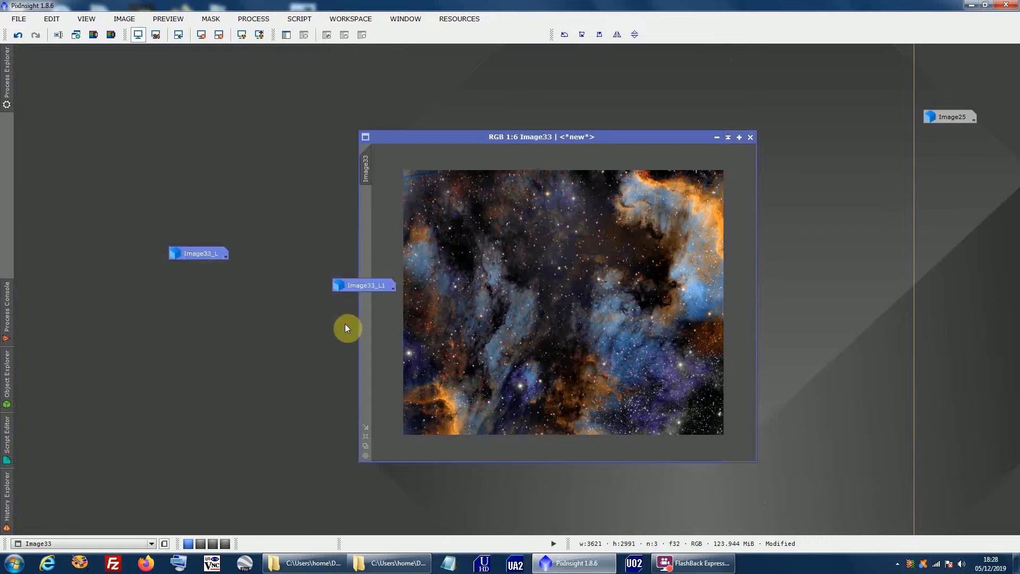
right_click(352, 292)
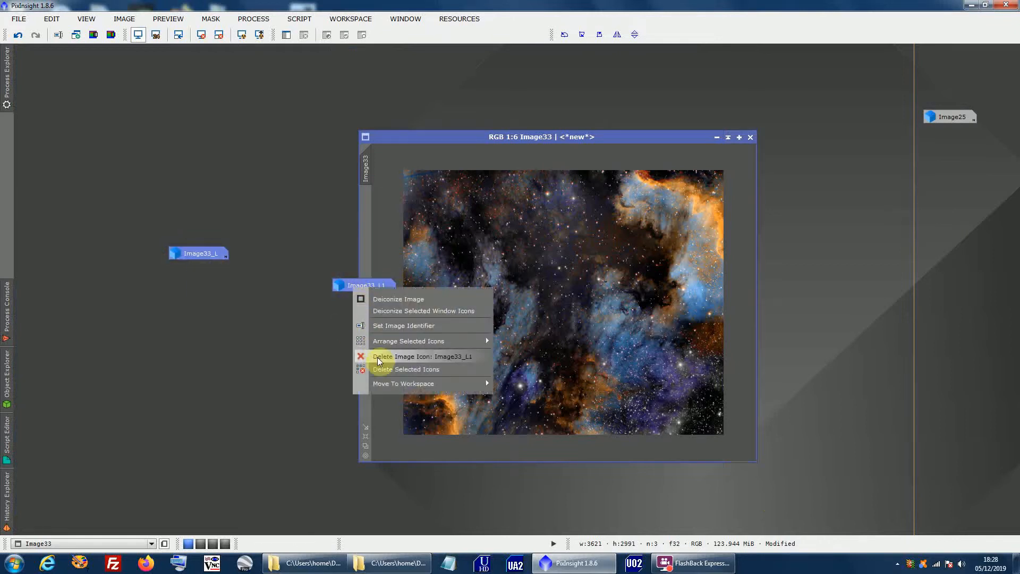
left_click(380, 370)
left_click(477, 307)
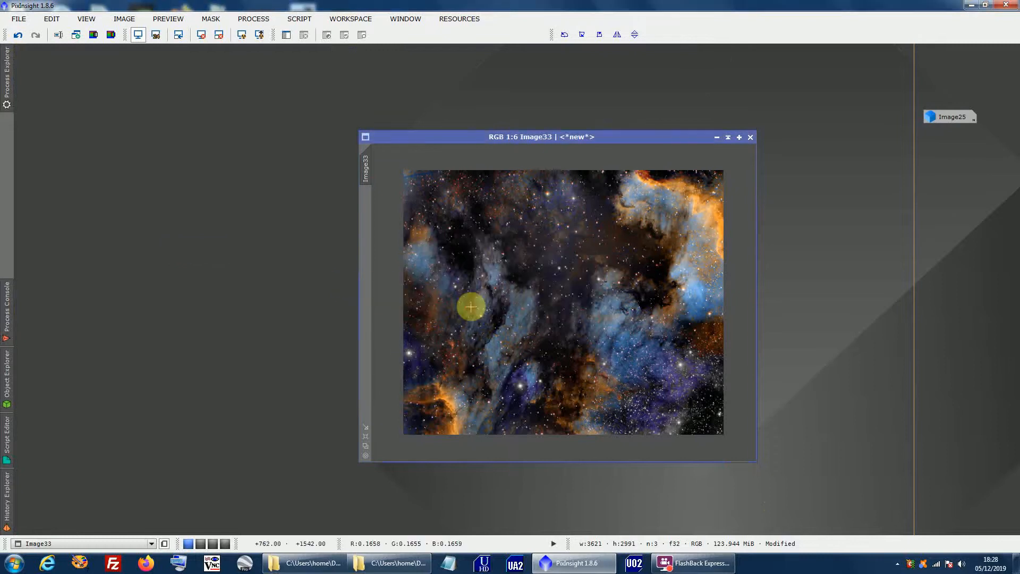
Step: Reposition and enlarge the Image33 window, and display the whole image at 1:4 zoom
left_click_drag(544, 139, 326, 77)
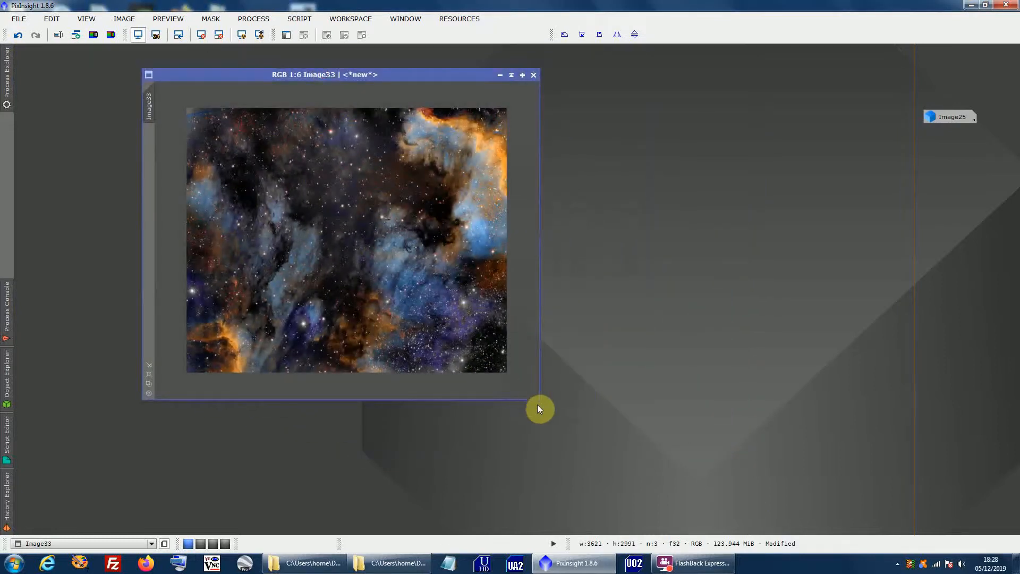
left_click_drag(537, 400, 781, 519)
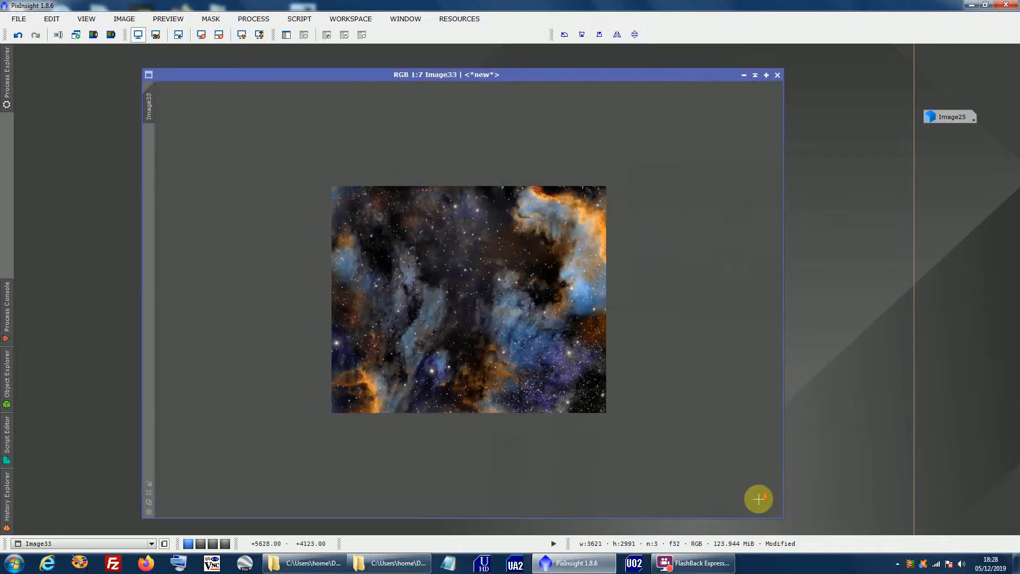
scroll(762, 503, "up", 3)
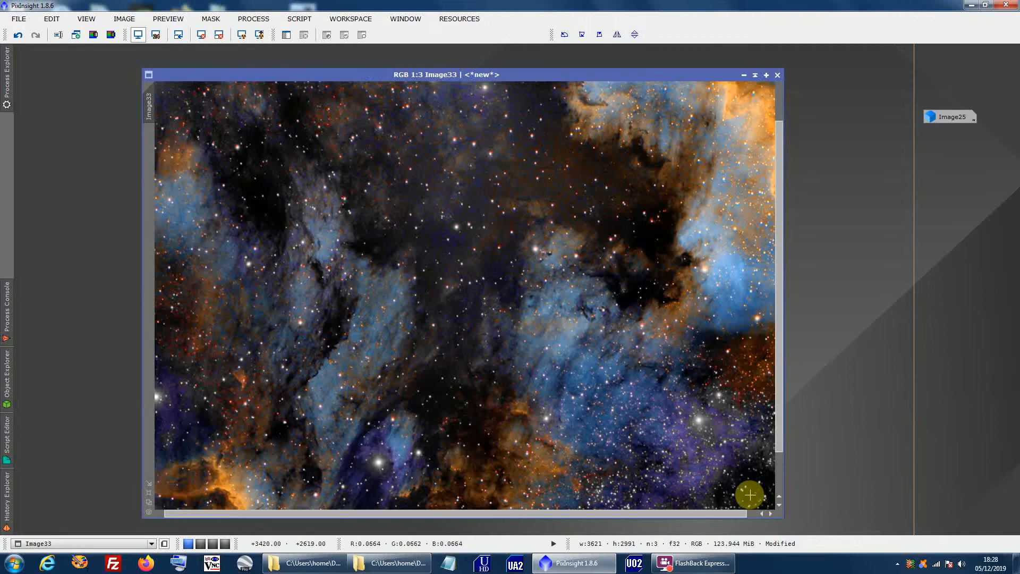
scroll(753, 495, "down", 1)
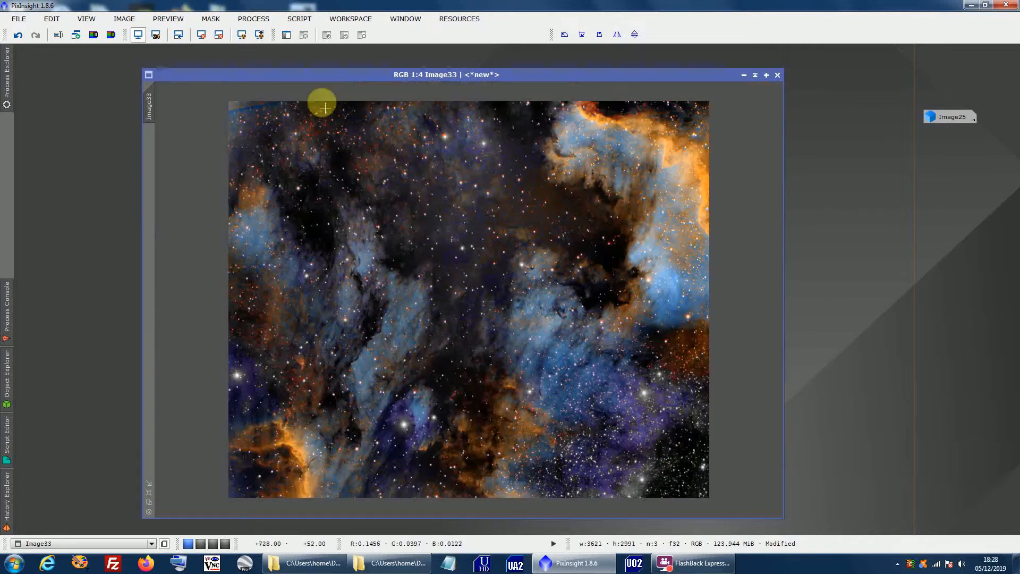
Step: Run the D01 Enhance Detail script on Image33 and minimize the screen recorder window
left_click(299, 19)
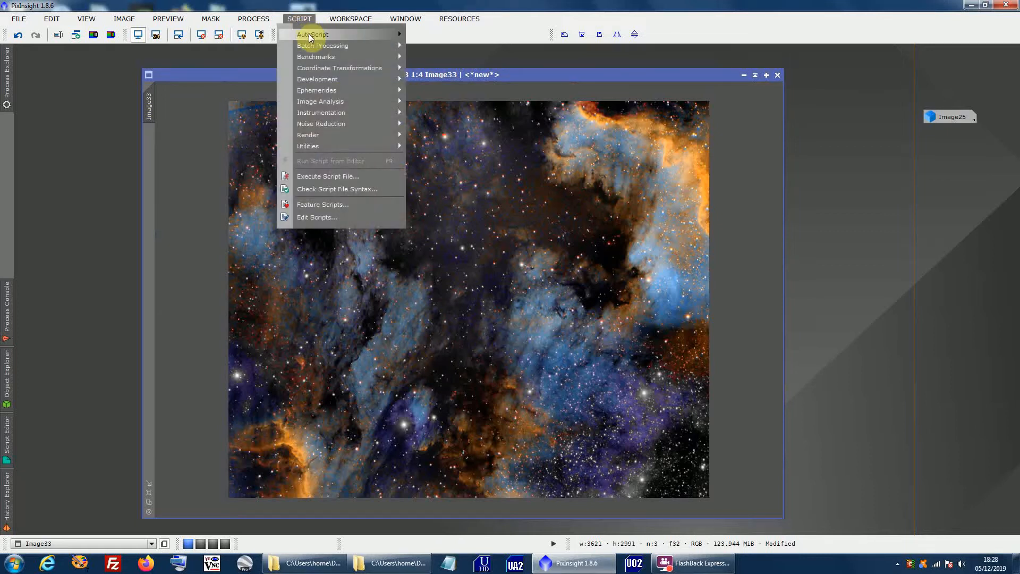
mouse_move(312, 36)
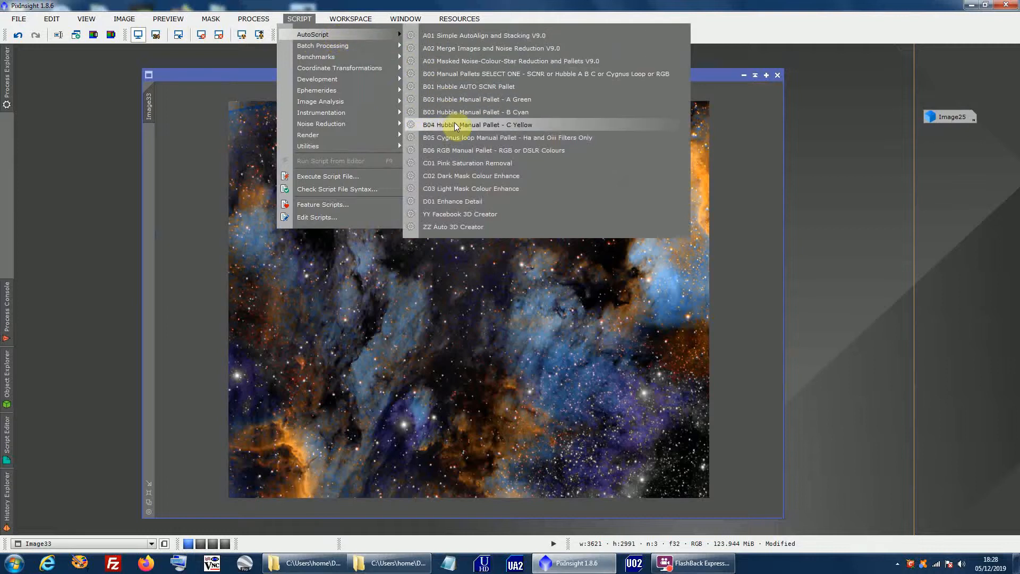
left_click(456, 202)
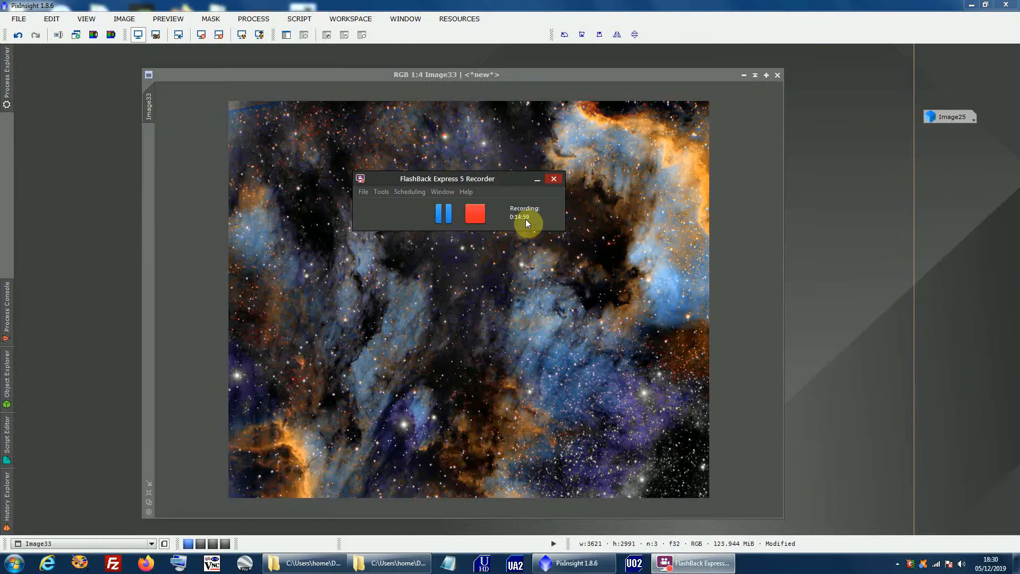
left_click(536, 179)
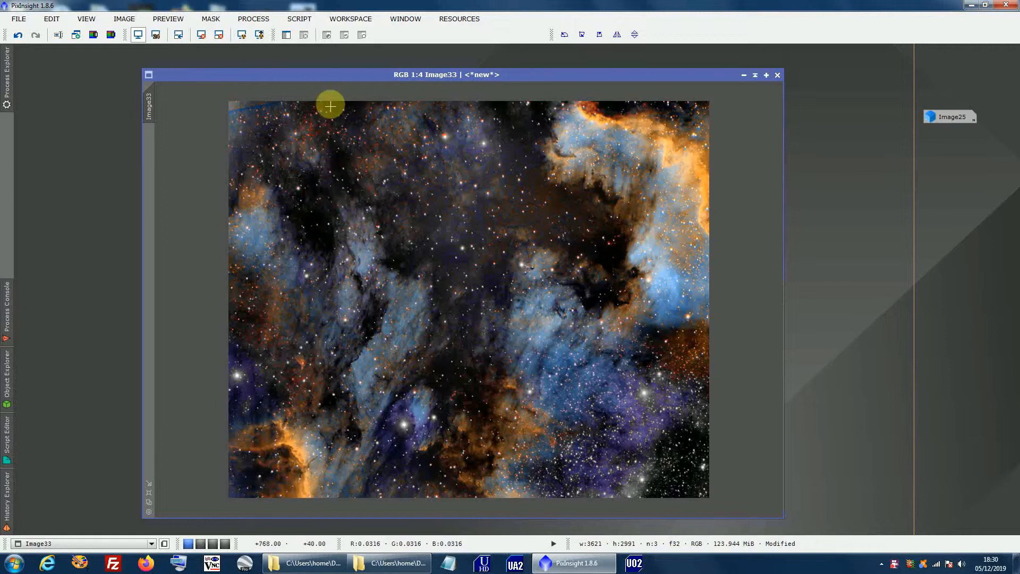
left_click(306, 22)
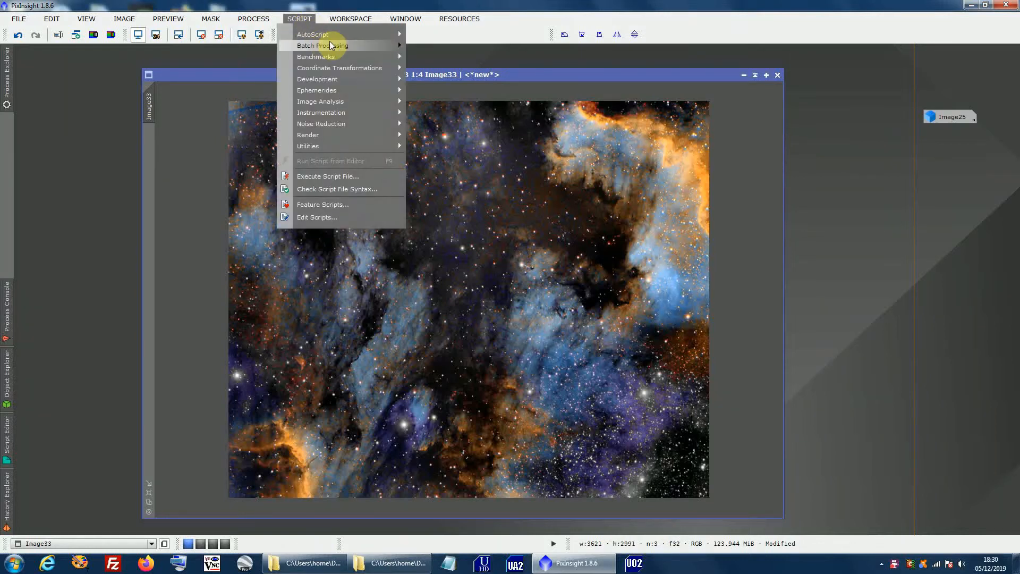
mouse_move(340, 35)
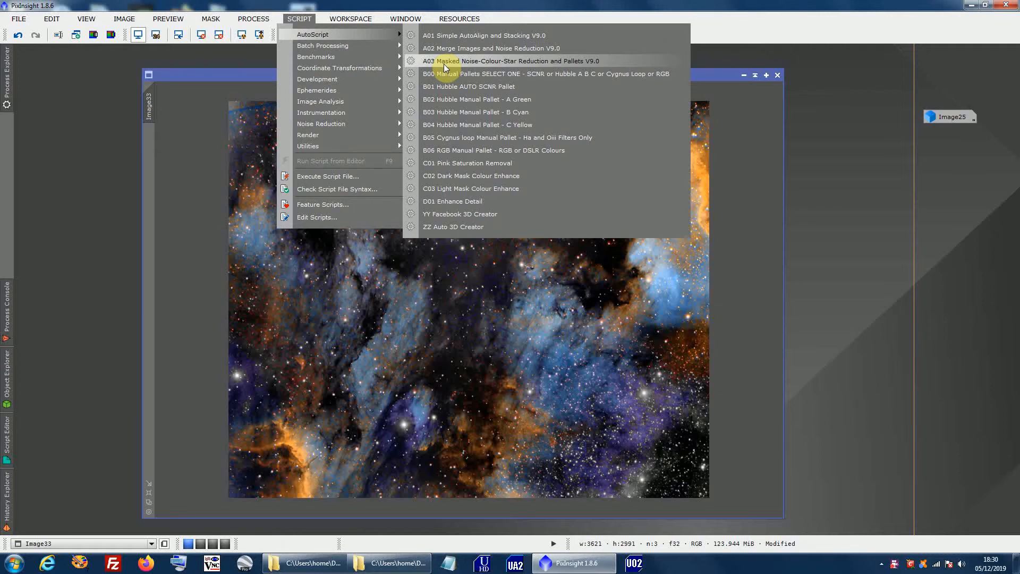
left_click(445, 62)
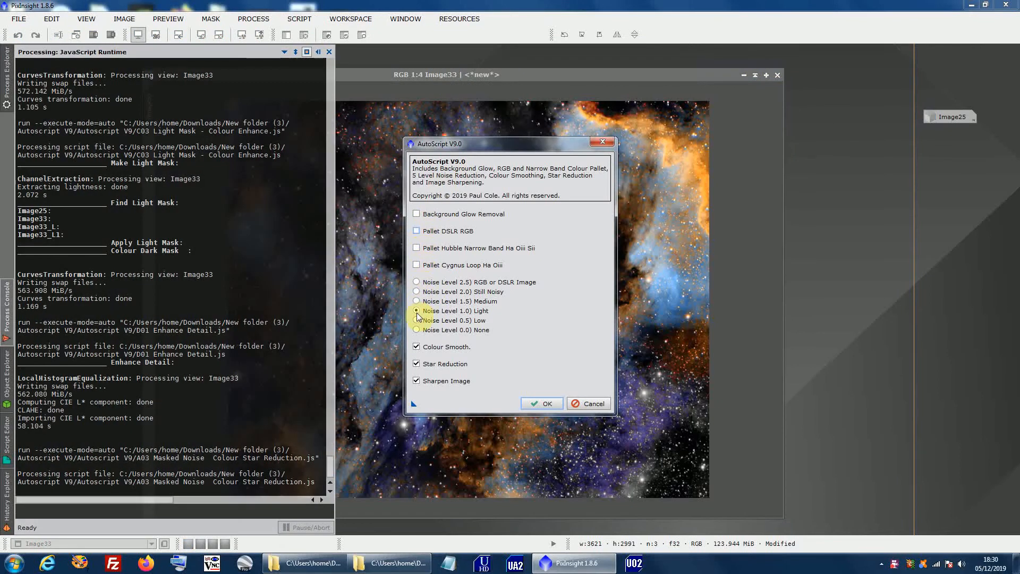
left_click(416, 364)
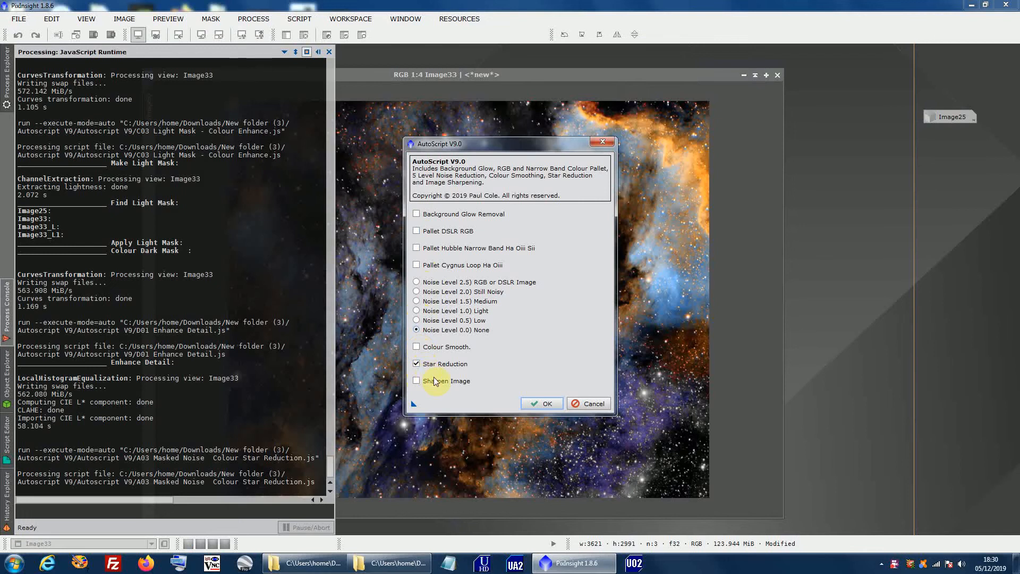
left_click(575, 405)
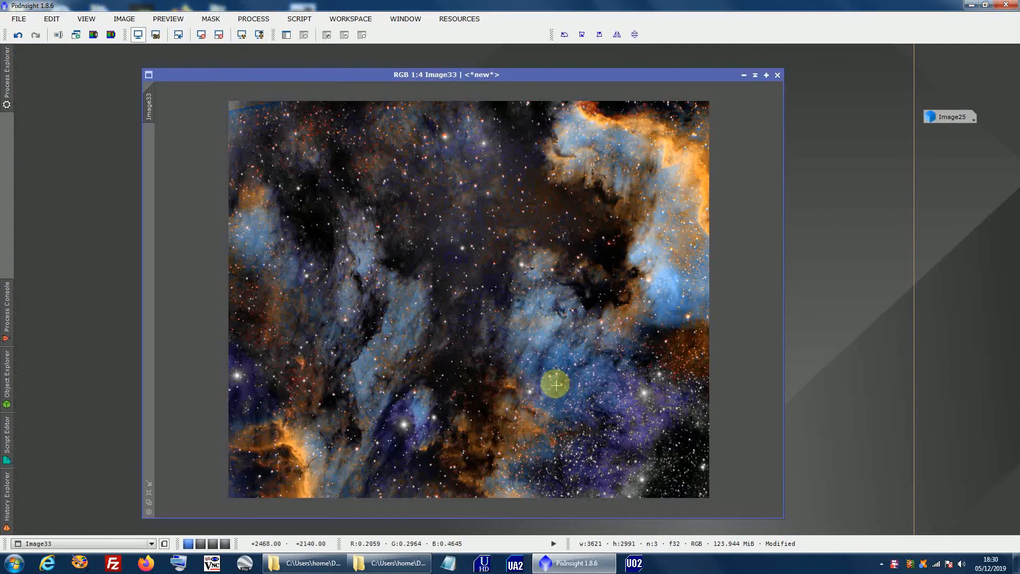